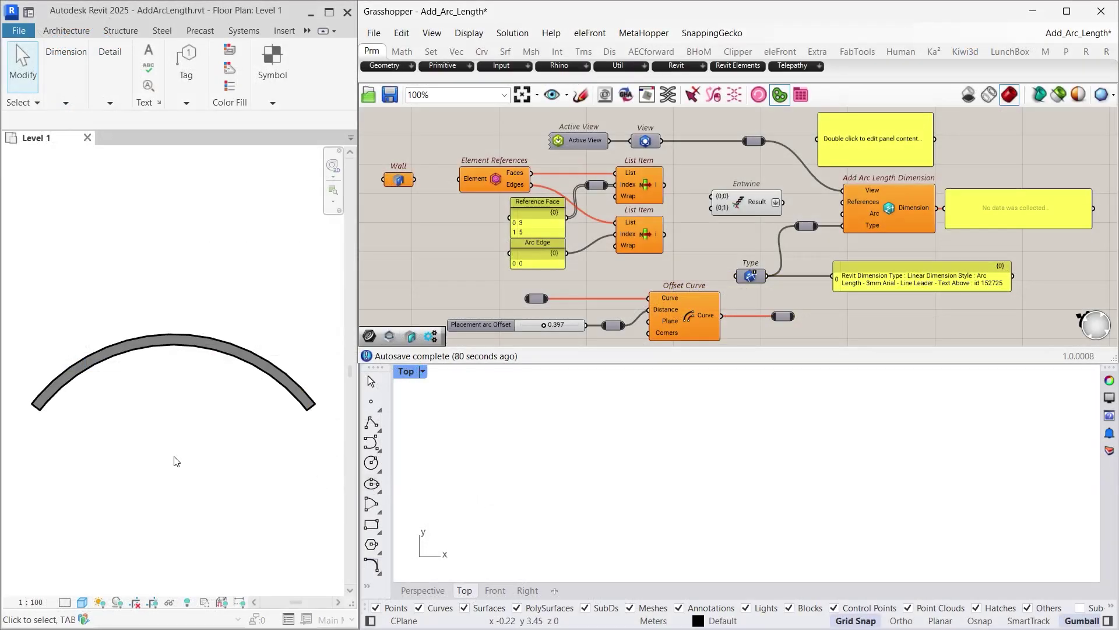
# - Assign the curved Revit wall to the Wall parameter and connect it to the Element References input
pyautogui.rightClick(403, 184)
pyautogui.click(458, 420)
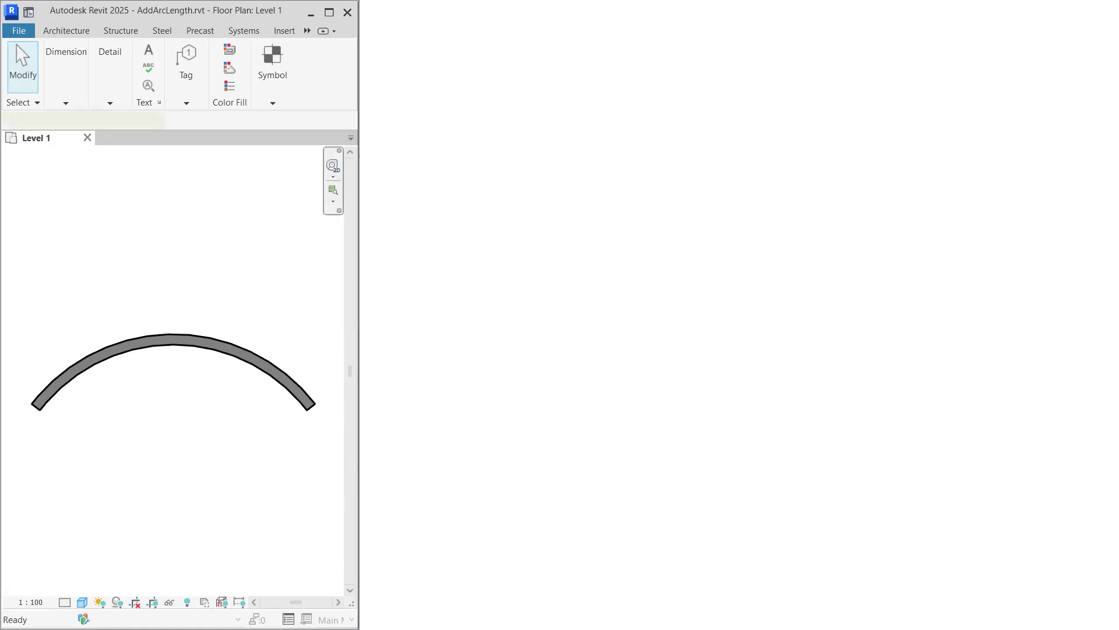
pyautogui.scroll(4, 457, 209)
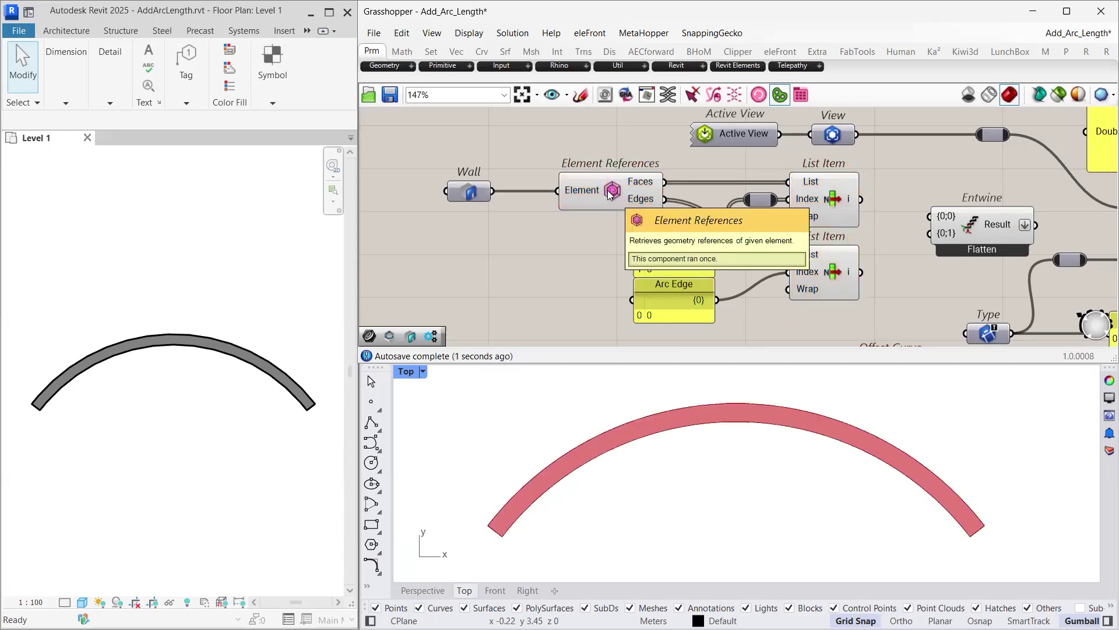
pyautogui.moveTo(605, 253); pyautogui.dragTo(553, 257, button='right')
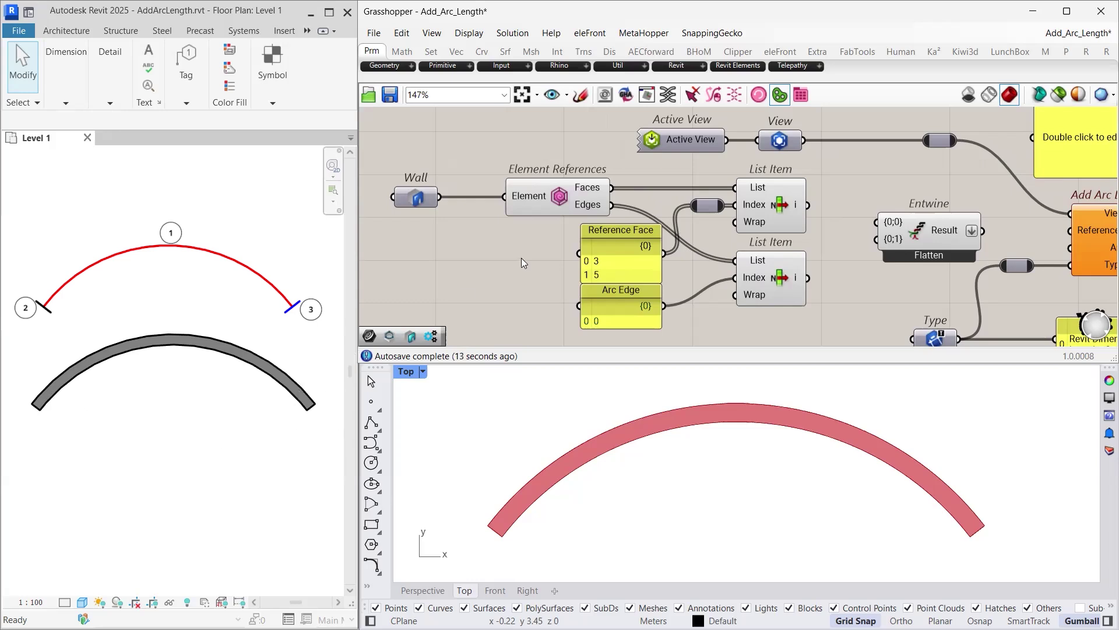
# - Check which wall faces and which arc edge the two List Item components pick from the element references
pyautogui.moveTo(802, 238); pyautogui.dragTo(775, 241, button='right')
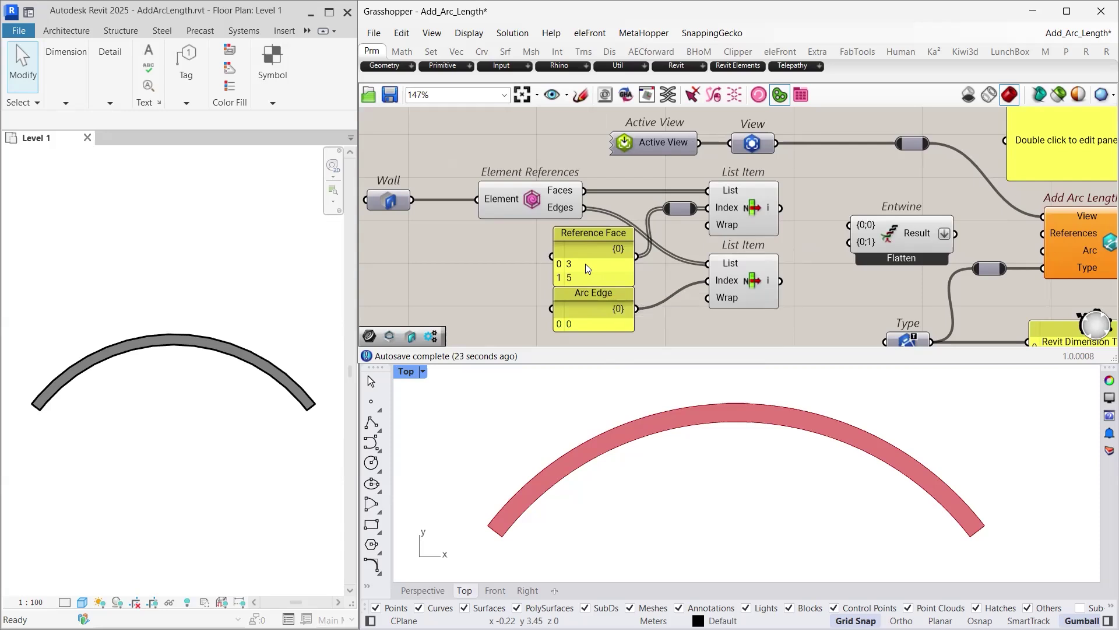
pyautogui.click(738, 215)
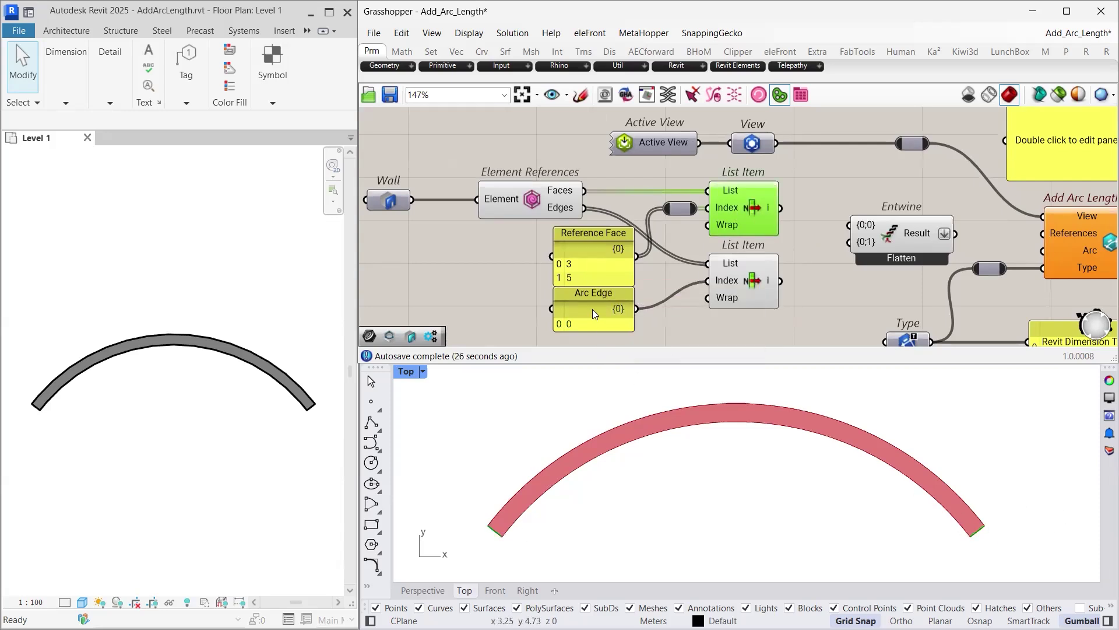
pyautogui.click(726, 297)
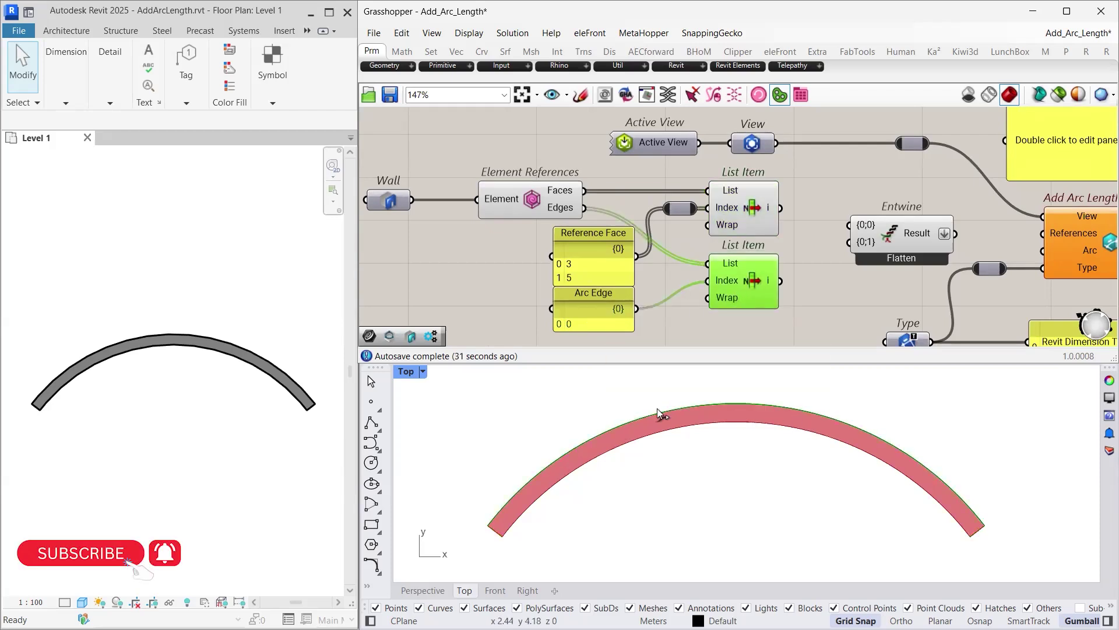
pyautogui.click(826, 303)
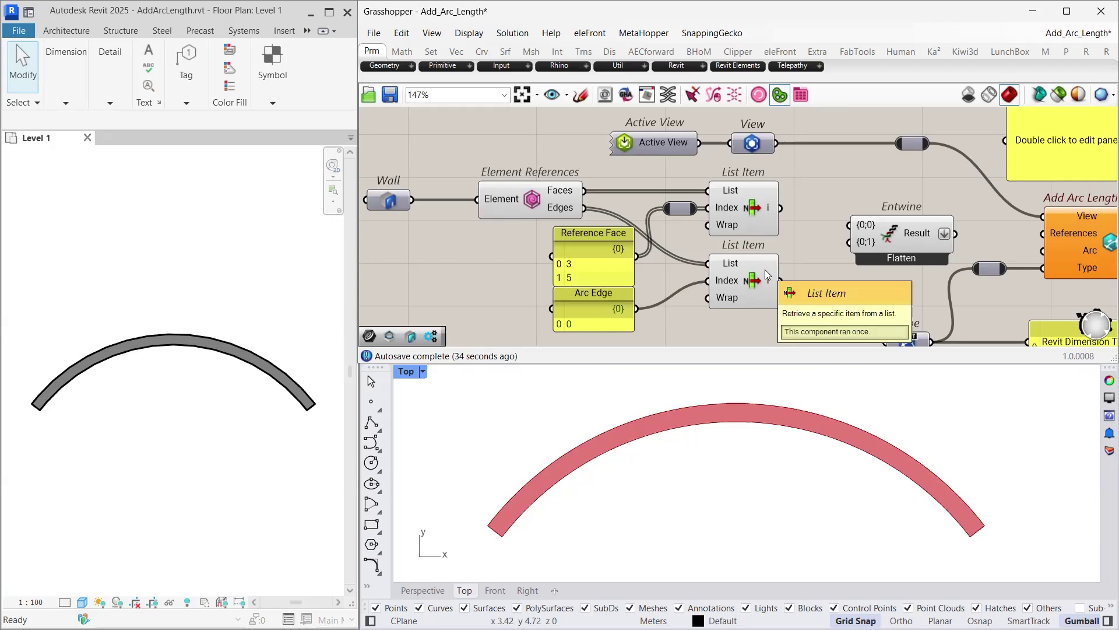
pyautogui.click(751, 283)
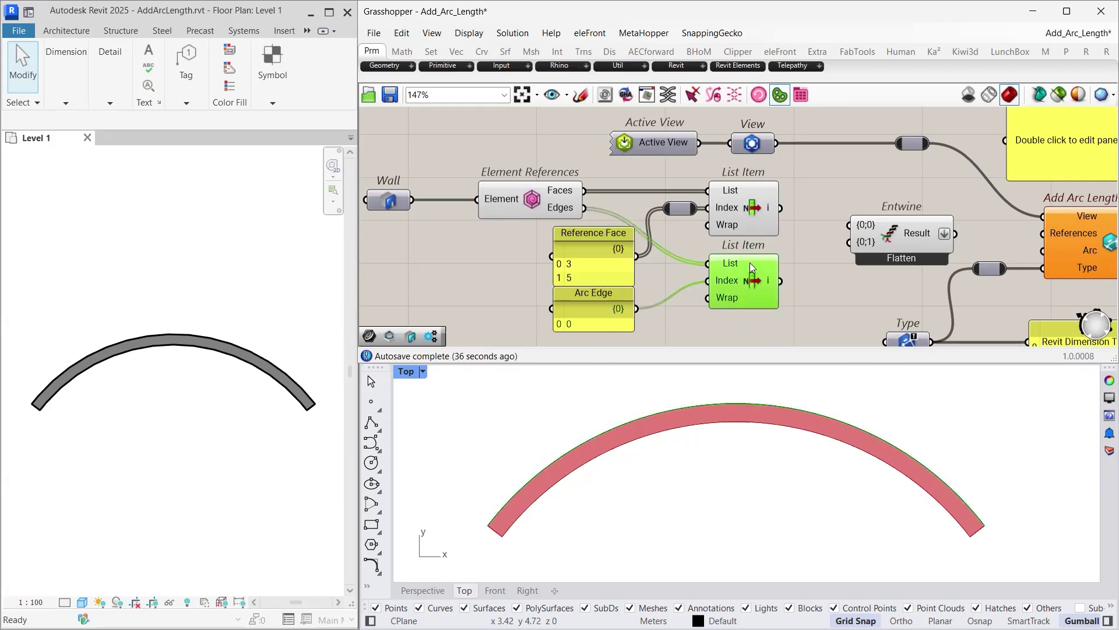
pyautogui.click(760, 194)
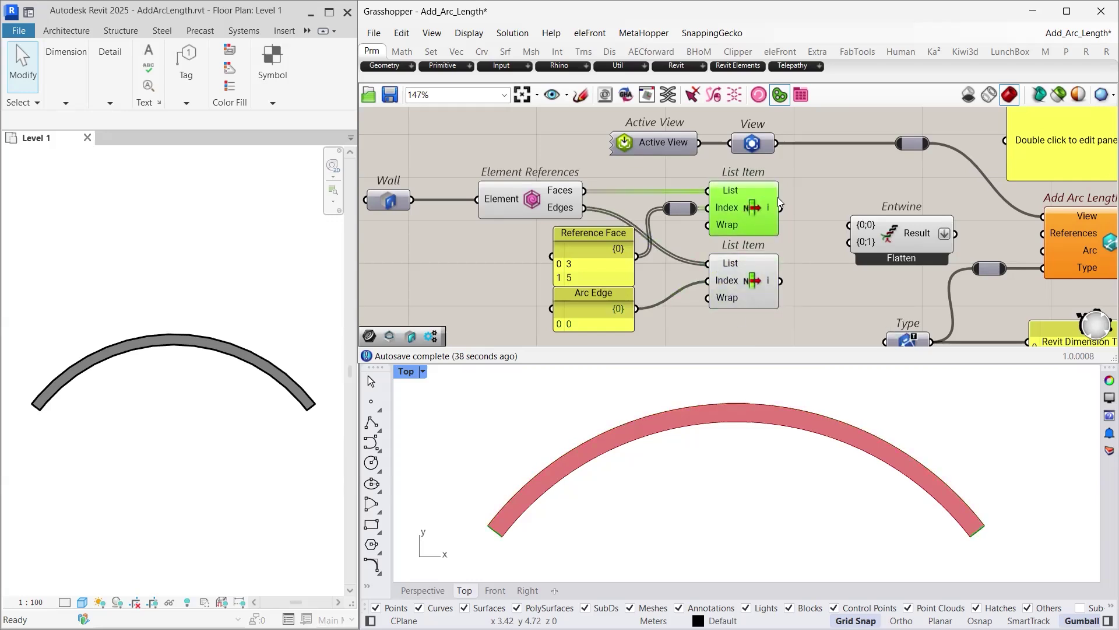
pyautogui.click(837, 275)
# - Connect the arc edge List Item to Entwine input {0;0} and the face List Item to {0;1}
pyautogui.moveTo(847, 293); pyautogui.dragTo(761, 297, button='right')
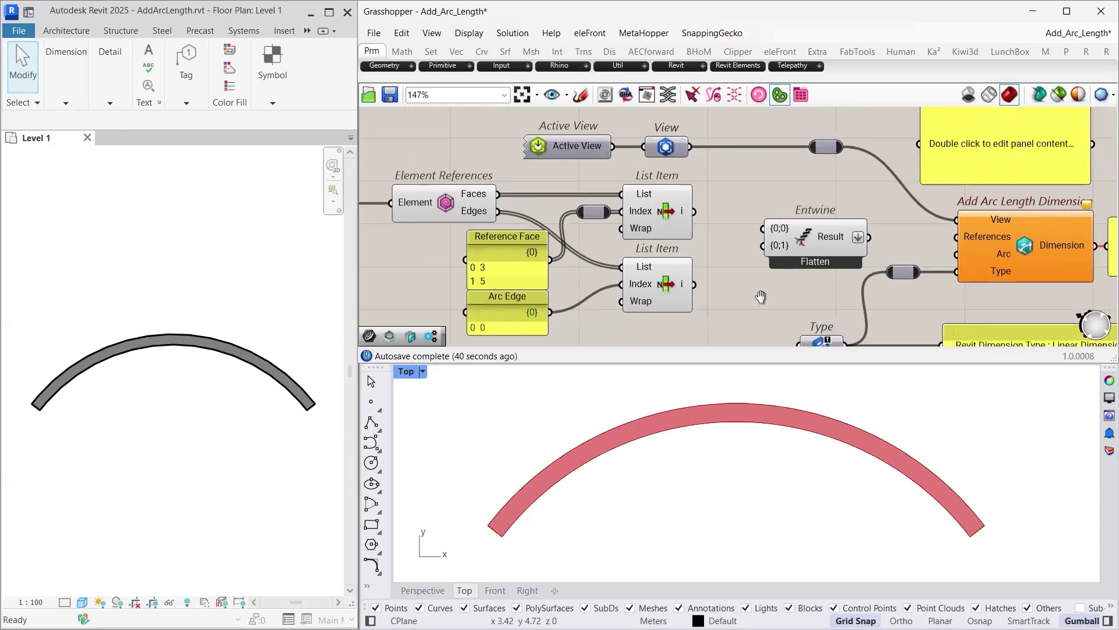
pyautogui.scroll(2, 770, 295)
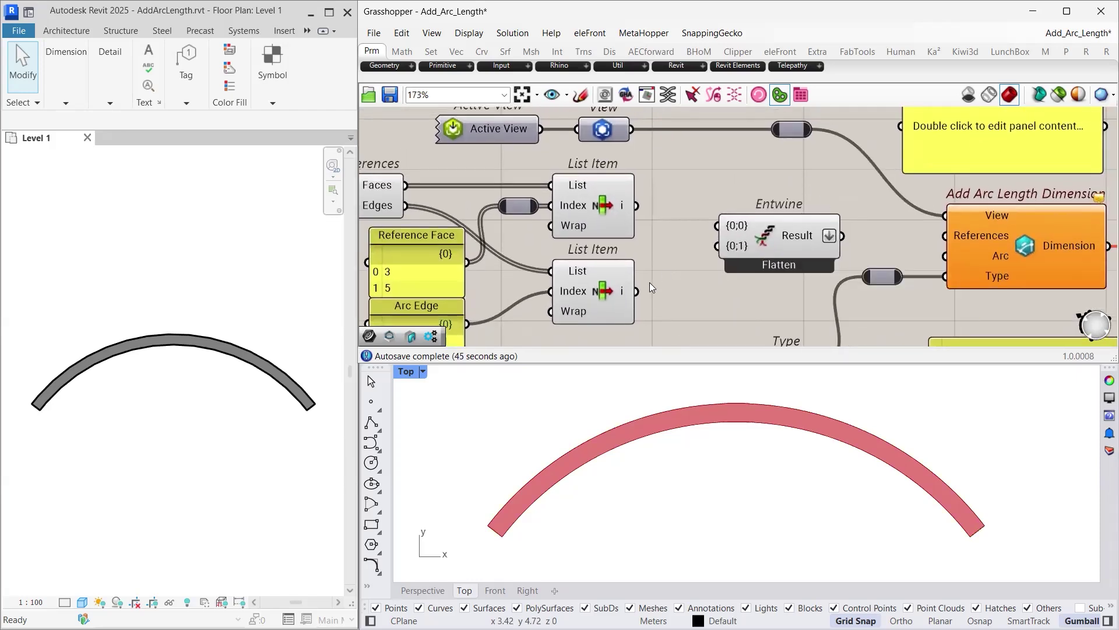
pyautogui.moveTo(635, 292); pyautogui.dragTo(725, 253)
# - Feed the Entwine result into the empty panel above Add Arc Length Dimension to list the references
pyautogui.moveTo(922, 217); pyautogui.dragTo(743, 258, button='right')
pyautogui.scroll(-1, 819, 259)
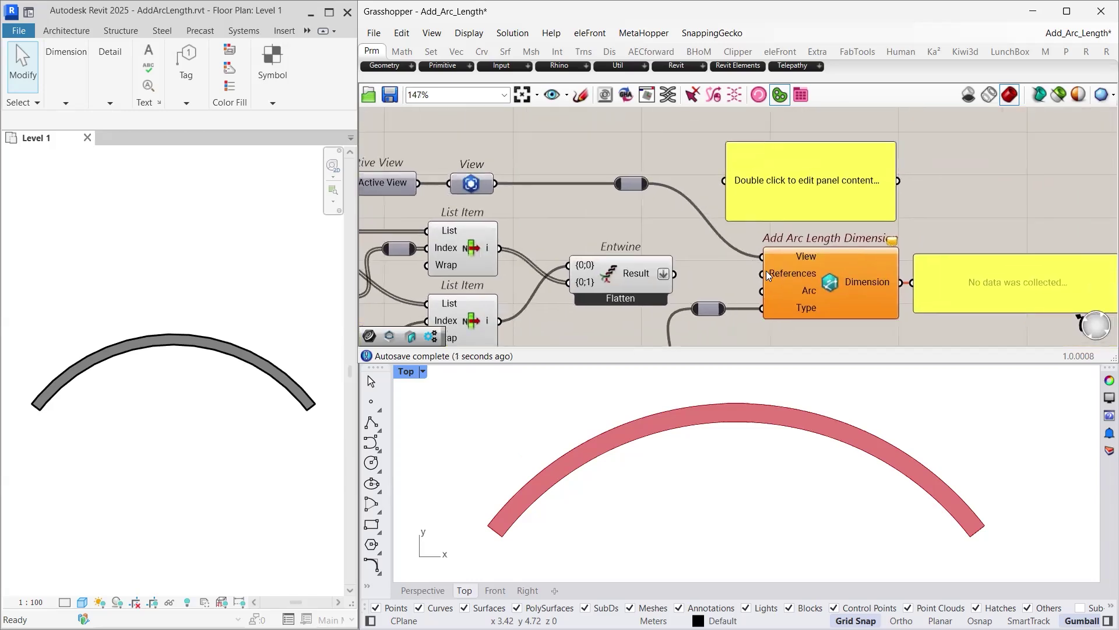
pyautogui.moveTo(675, 274); pyautogui.dragTo(723, 198)
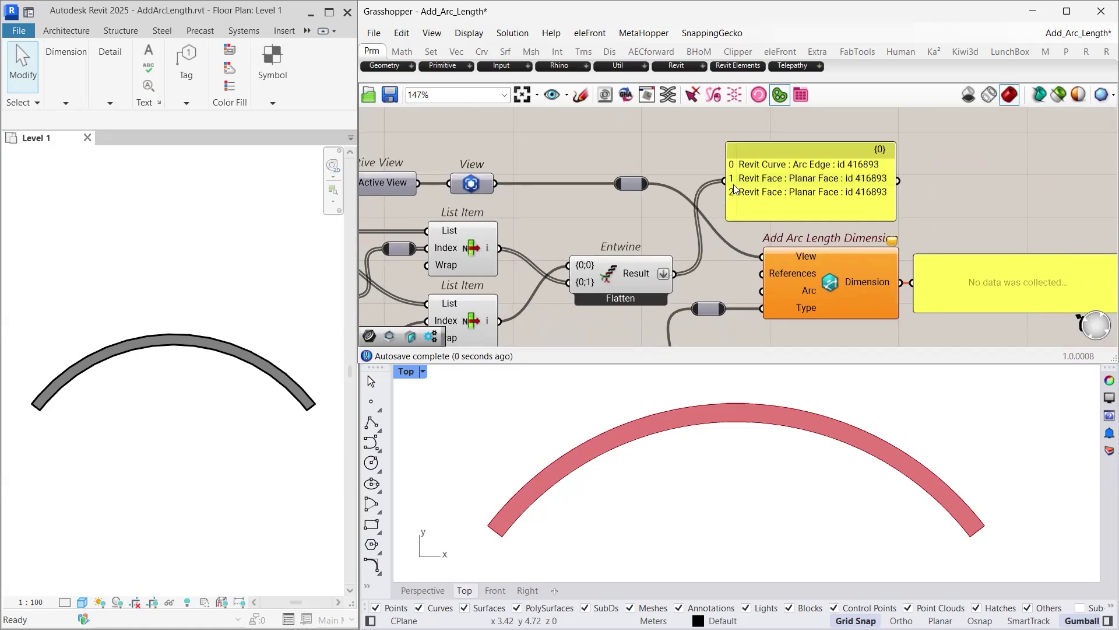
pyautogui.scroll(3, 740, 178)
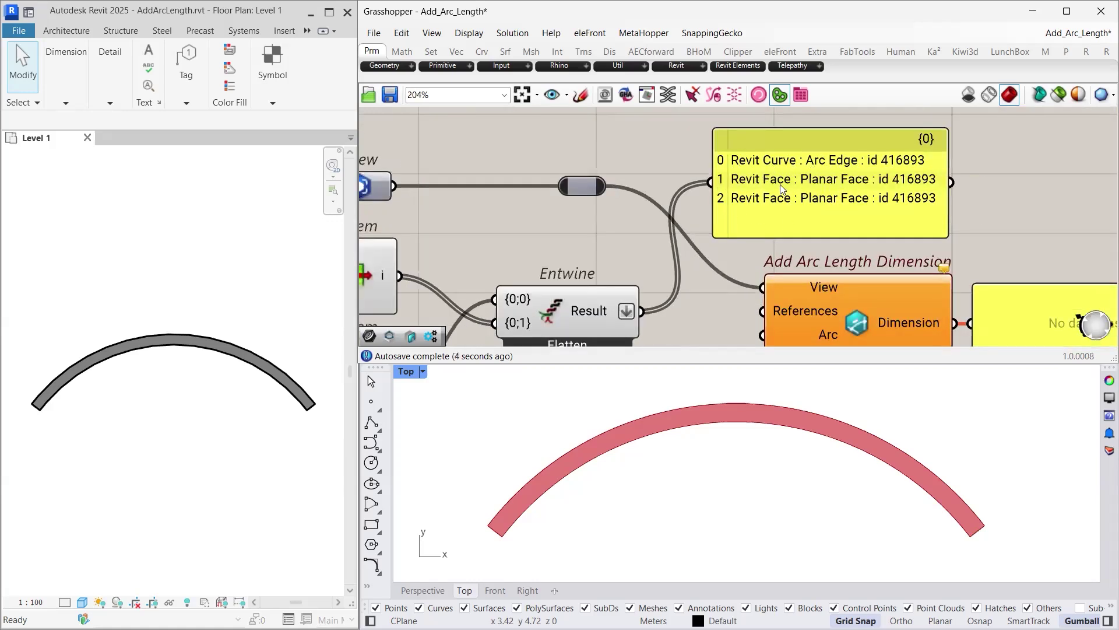
# - Connect the Wall parameter to the relay feeding the Curve input of Offset Curve
pyautogui.scroll(-3, 780, 184)
pyautogui.moveTo(653, 287); pyautogui.dragTo(754, 230, button='right')
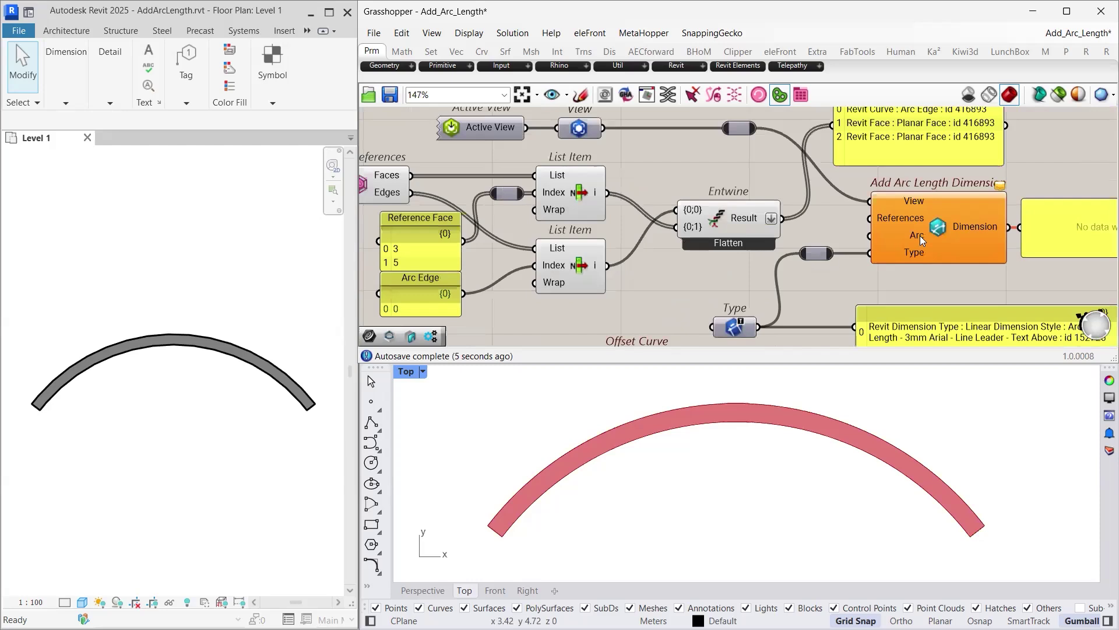
pyautogui.scroll(-3, 570, 268)
pyautogui.moveTo(570, 267); pyautogui.dragTo(688, 232, button='right')
pyautogui.scroll(1, 540, 242)
pyautogui.moveTo(475, 172); pyautogui.dragTo(594, 298)
pyautogui.scroll(1, 734, 235)
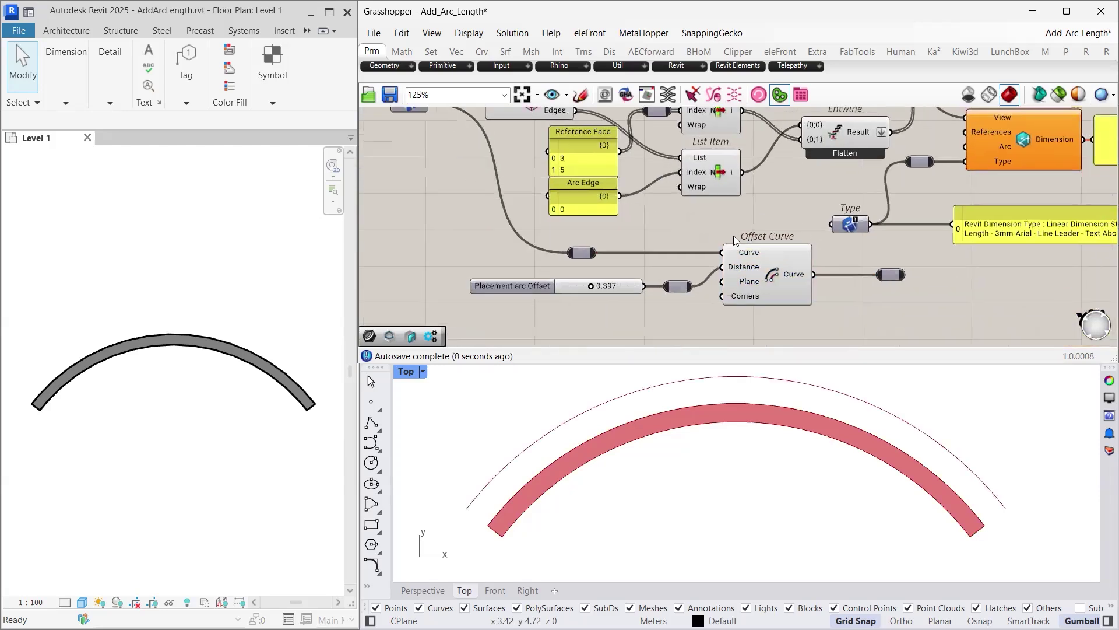
# - Try a Placement arc Offset of 0 for the offset curve, and settle the slider at 0.232
pyautogui.click(774, 274)
pyautogui.moveTo(589, 287); pyautogui.dragTo(559, 288)
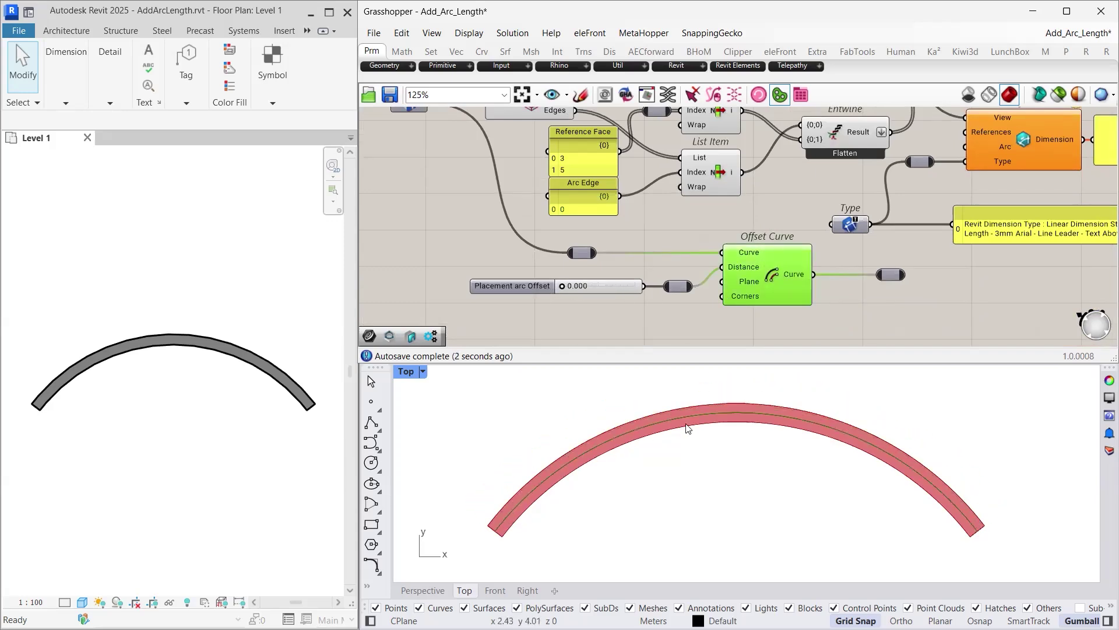
pyautogui.moveTo(563, 285); pyautogui.dragTo(580, 285)
pyautogui.click(648, 309)
# - Inspect the Add Arc Length Dimension inputs, remove its optional Type input and add it back
pyautogui.scroll(-1, 757, 317)
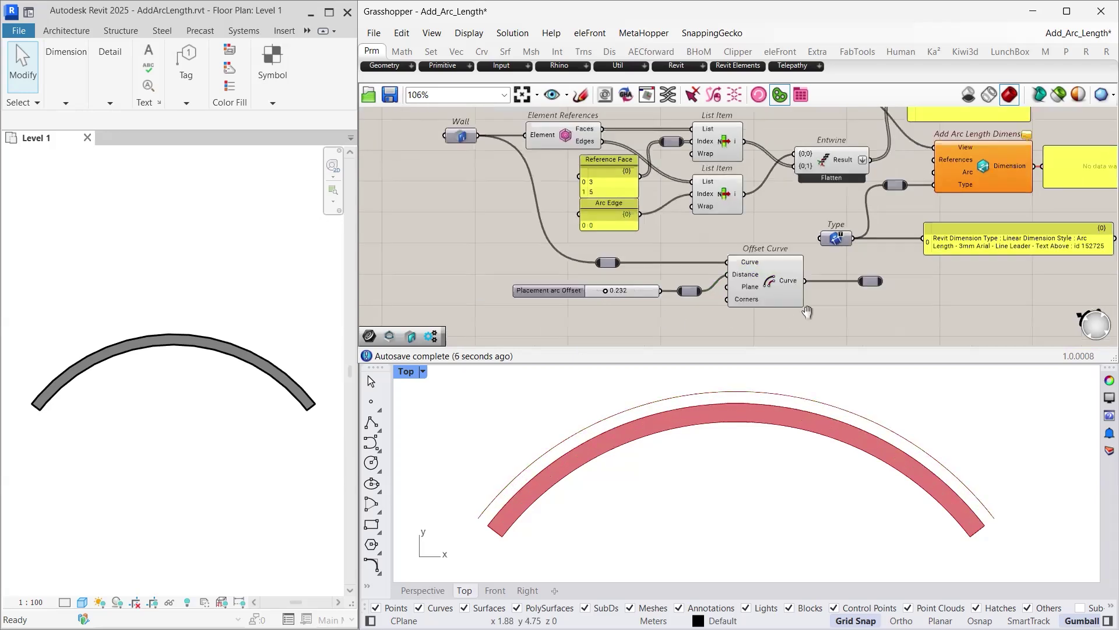
pyautogui.moveTo(807, 312); pyautogui.dragTo(678, 326, button='right')
pyautogui.scroll(1, 717, 295)
pyautogui.moveTo(743, 267); pyautogui.dragTo(750, 295, button='right')
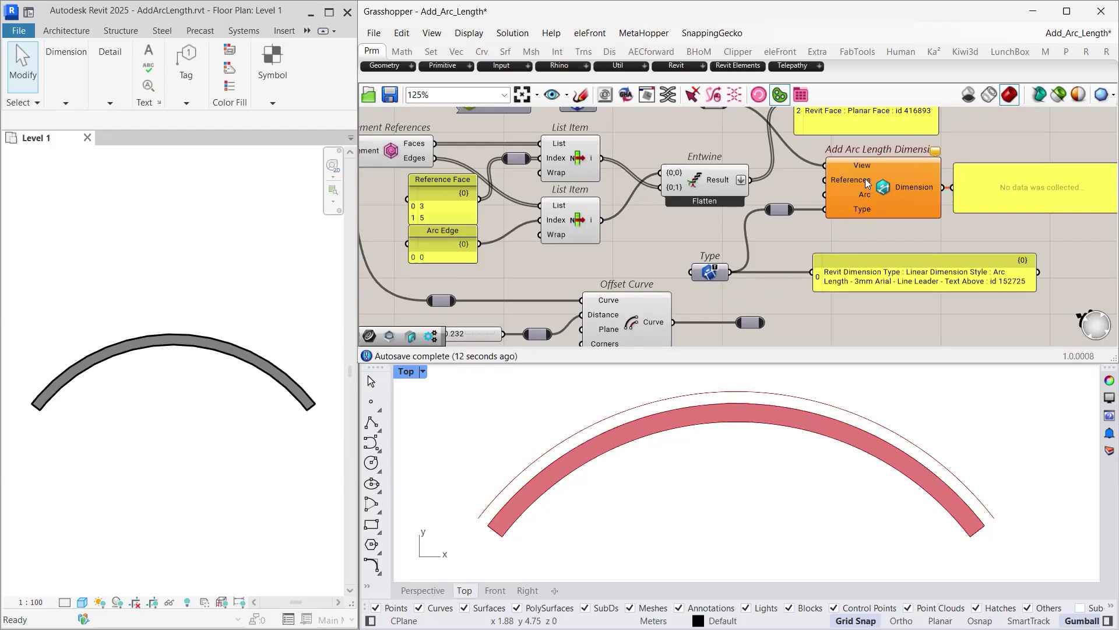
pyautogui.moveTo(888, 186)
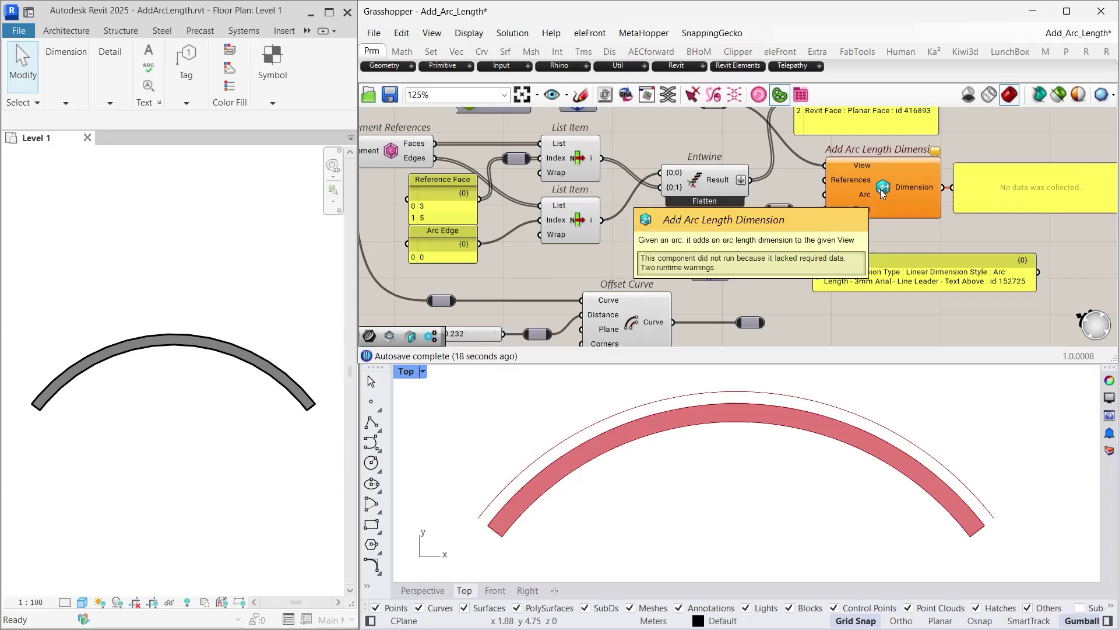
pyautogui.scroll(2, 871, 199)
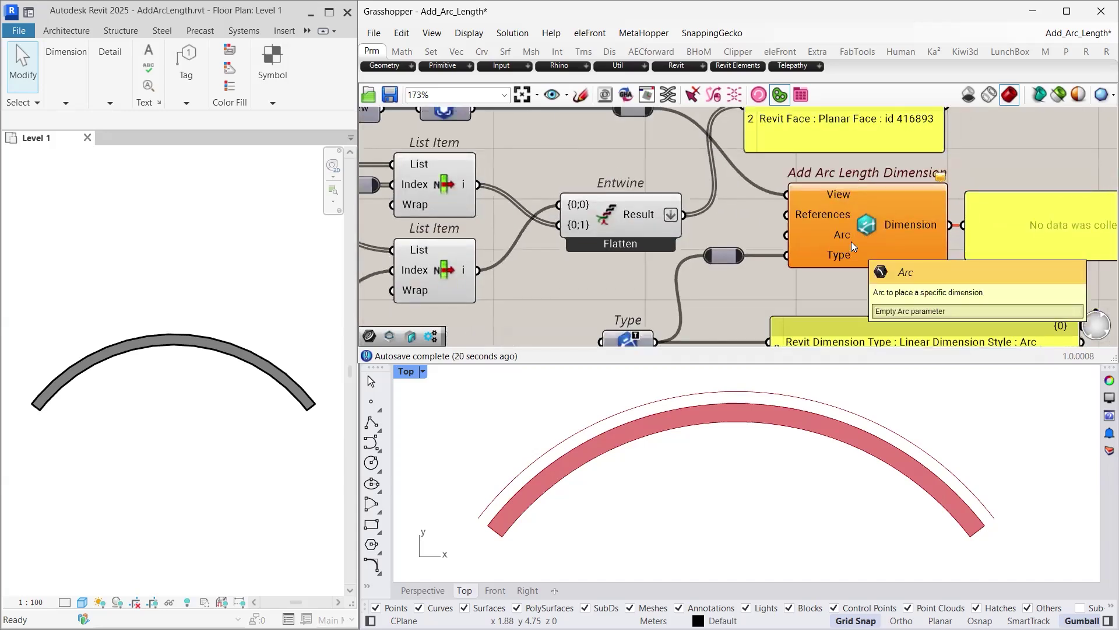
pyautogui.scroll(1, 836, 266)
pyautogui.scroll(3, 836, 266)
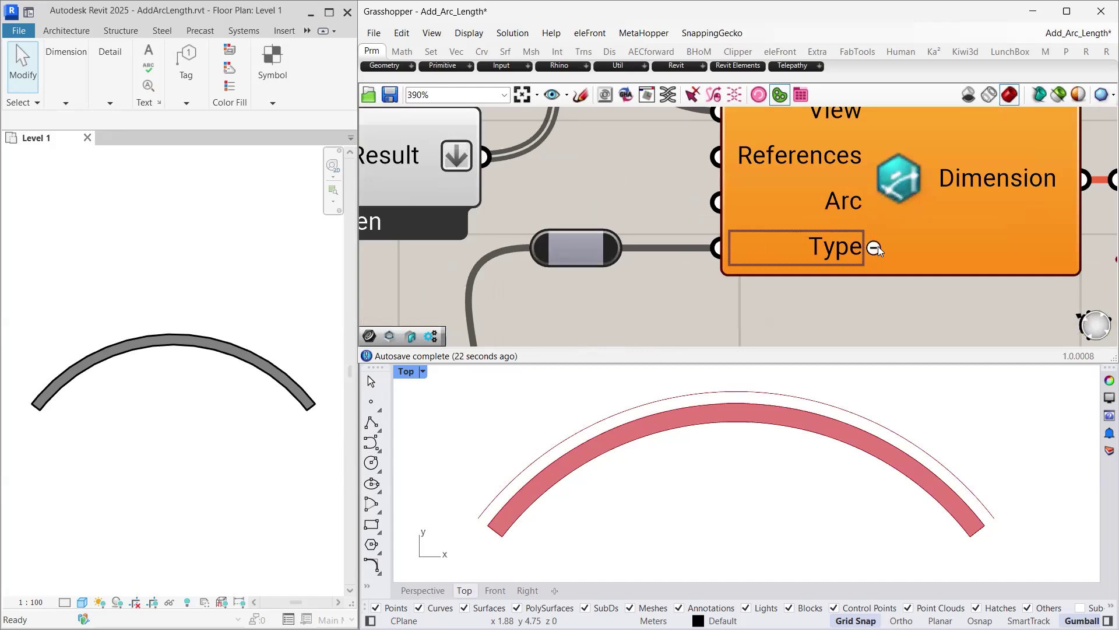
pyautogui.click(878, 246)
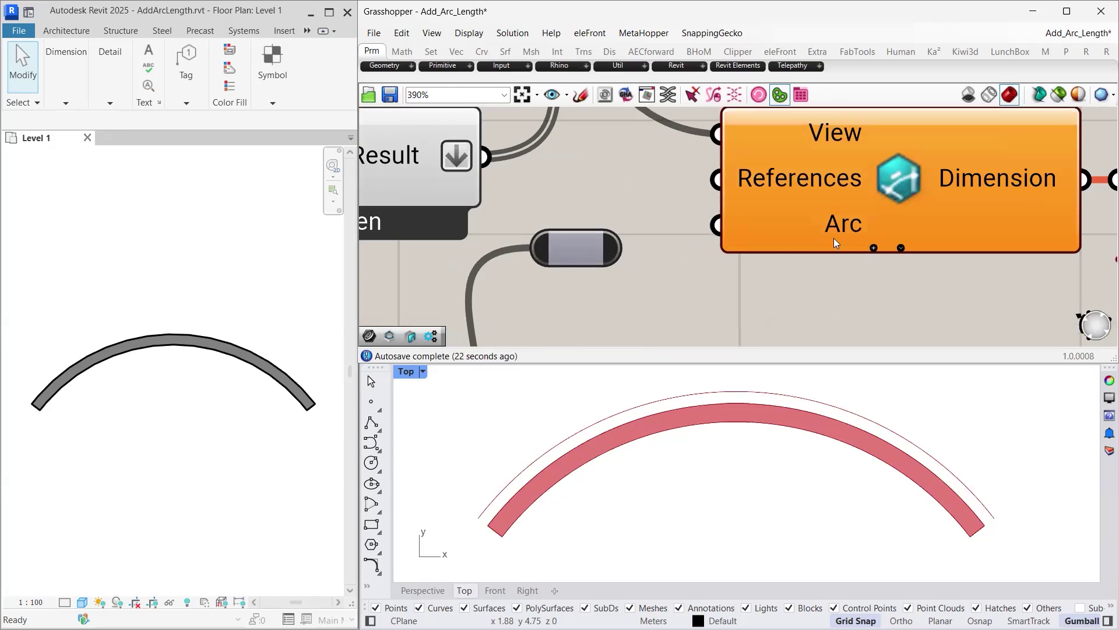
pyautogui.click(873, 247)
# - Review the arc length types offered under Linear Dimension Style for the Type parameter
pyautogui.scroll(-3, 785, 289)
pyautogui.moveTo(791, 247); pyautogui.dragTo(933, 129, button='right')
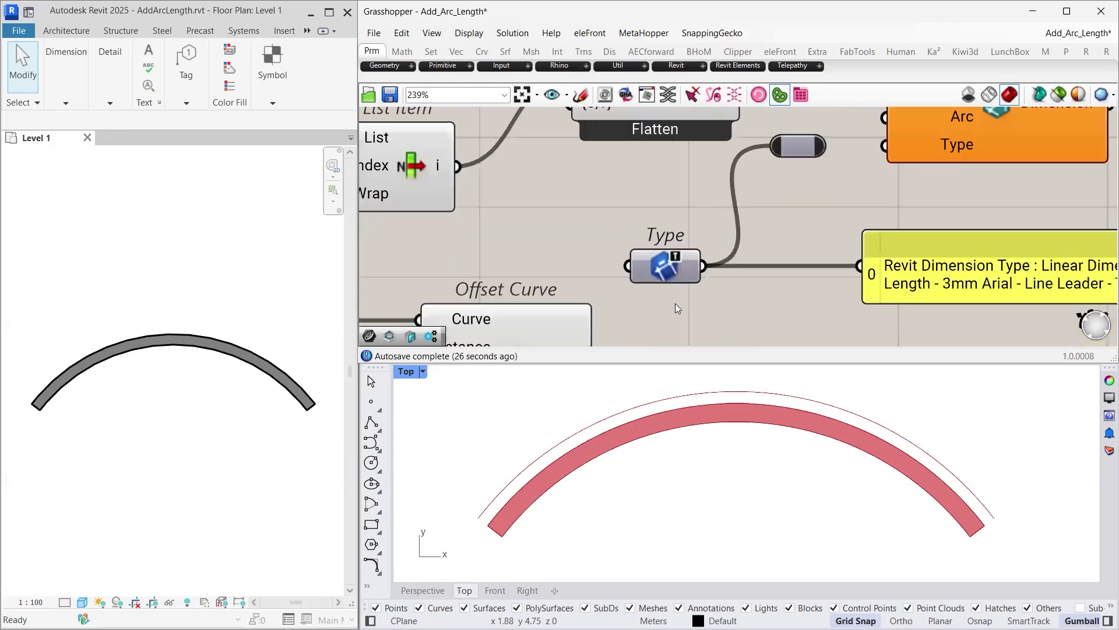
pyautogui.rightClick(669, 273)
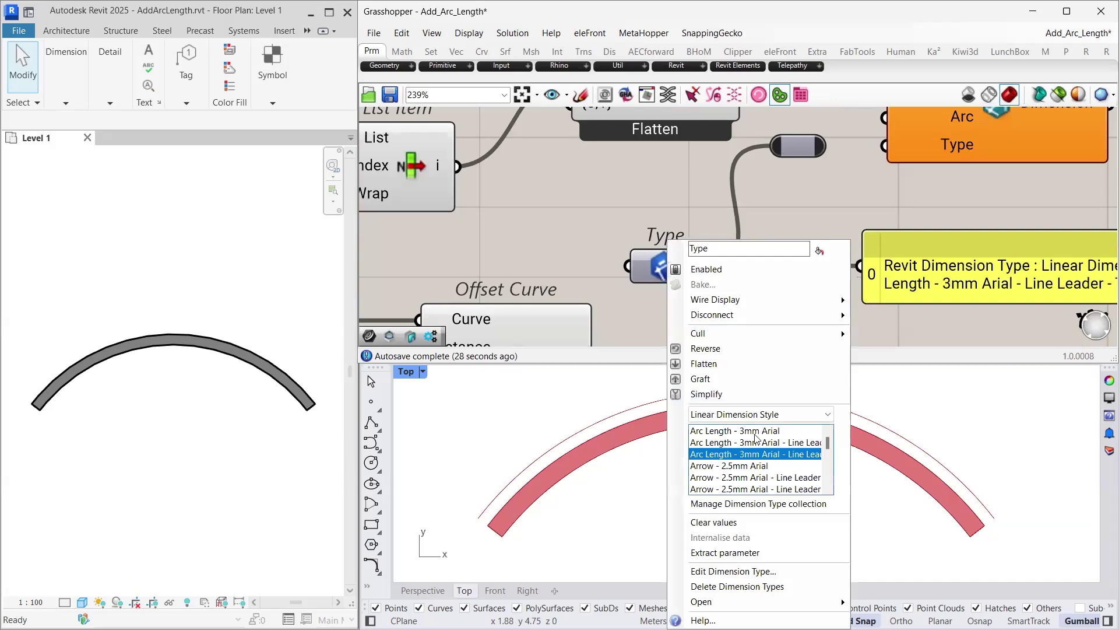
pyautogui.scroll(-5, 811, 233)
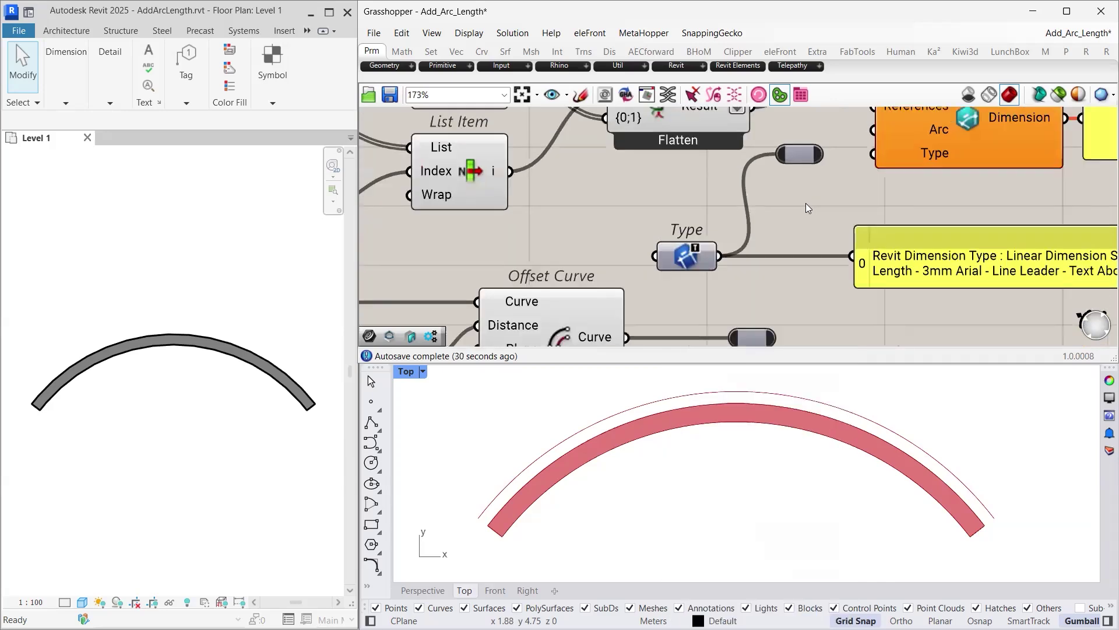
# - Connect the Entwine result, the offset curve and the dimension type to References, Arc and Type of Add Arc Length Dimension
pyautogui.moveTo(779, 265); pyautogui.dragTo(751, 288, button='right')
pyautogui.moveTo(758, 314); pyautogui.dragTo(807, 194)
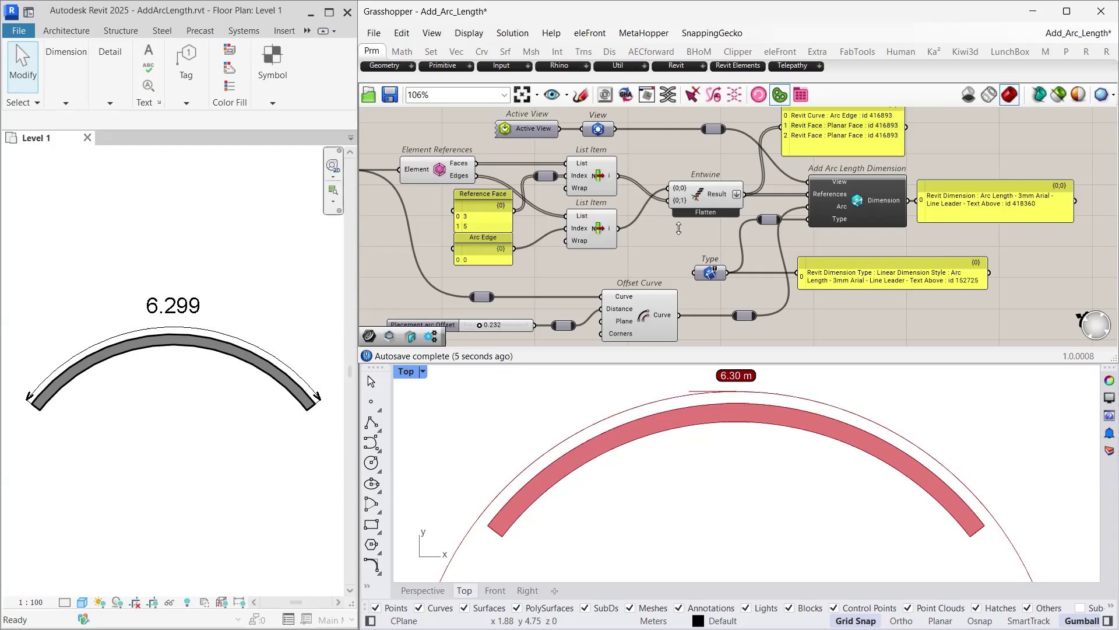
# - Try the reversed reference order, with faces in Entwine {0;0} and the arc edge in {0;1}, and read the component's errors
pyautogui.scroll(4, 647, 235)
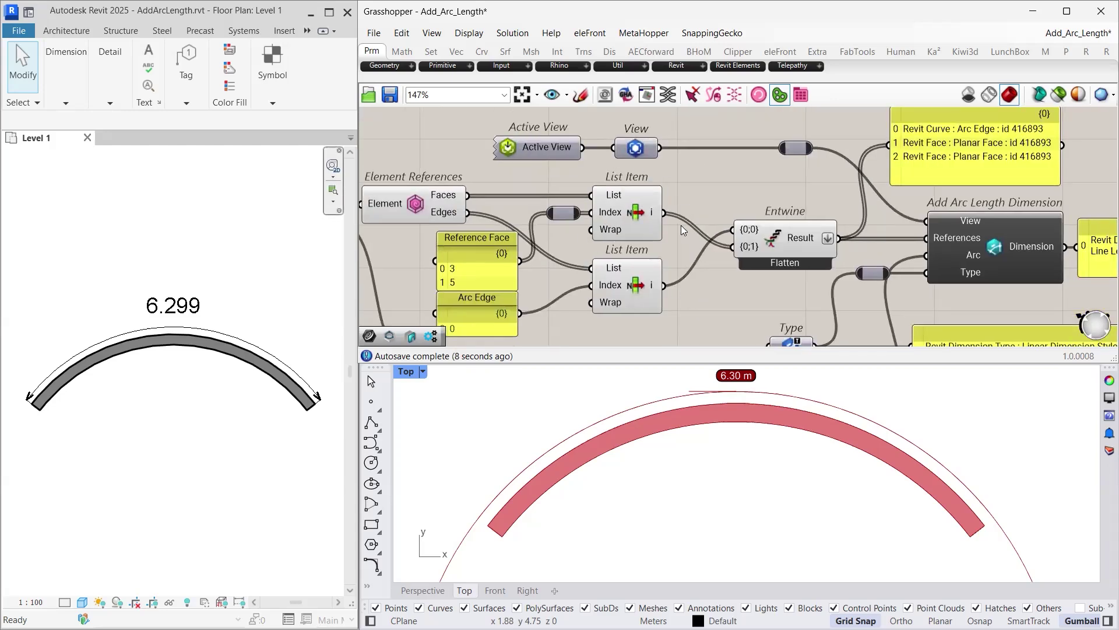
pyautogui.moveTo(665, 213); pyautogui.dragTo(733, 247)
pyautogui.moveTo(784, 285); pyautogui.dragTo(559, 304, button='right')
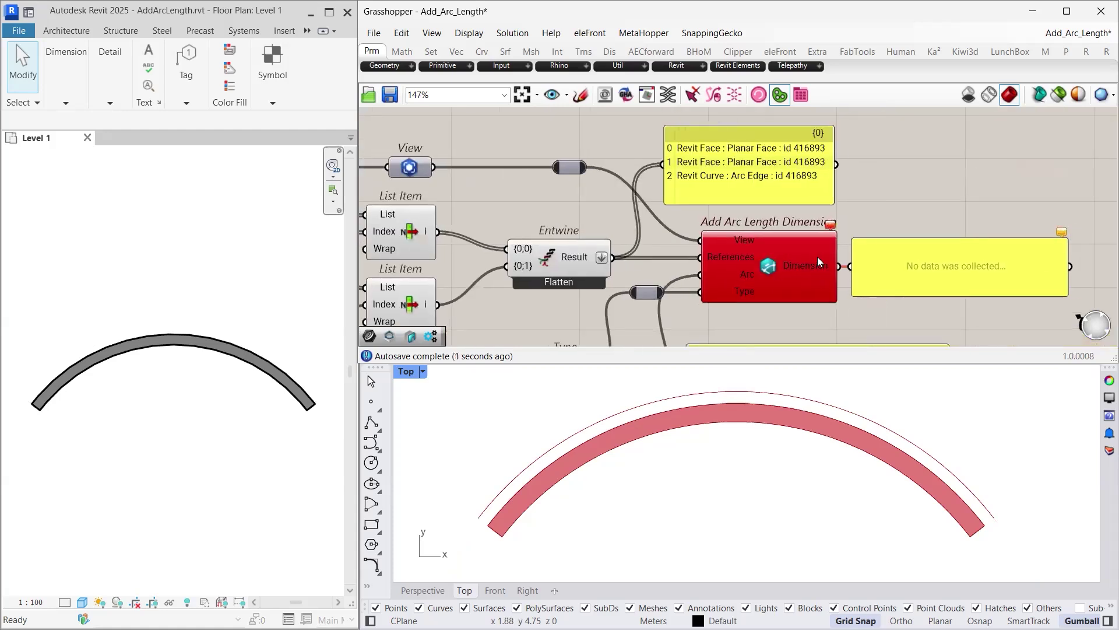
pyautogui.click(831, 227)
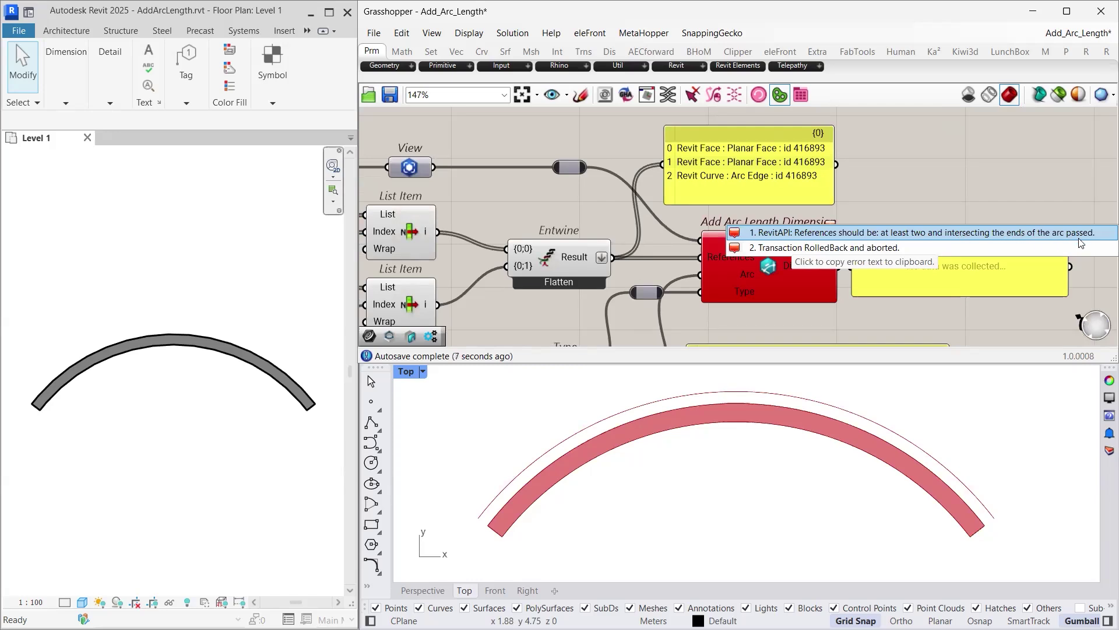
pyautogui.click(632, 230)
# - Restore the Entwine order with the arc edge in {0;0} and the reference faces in {0;1}
pyautogui.scroll(-2, 606, 232)
pyautogui.moveTo(514, 234); pyautogui.dragTo(669, 227, button='right')
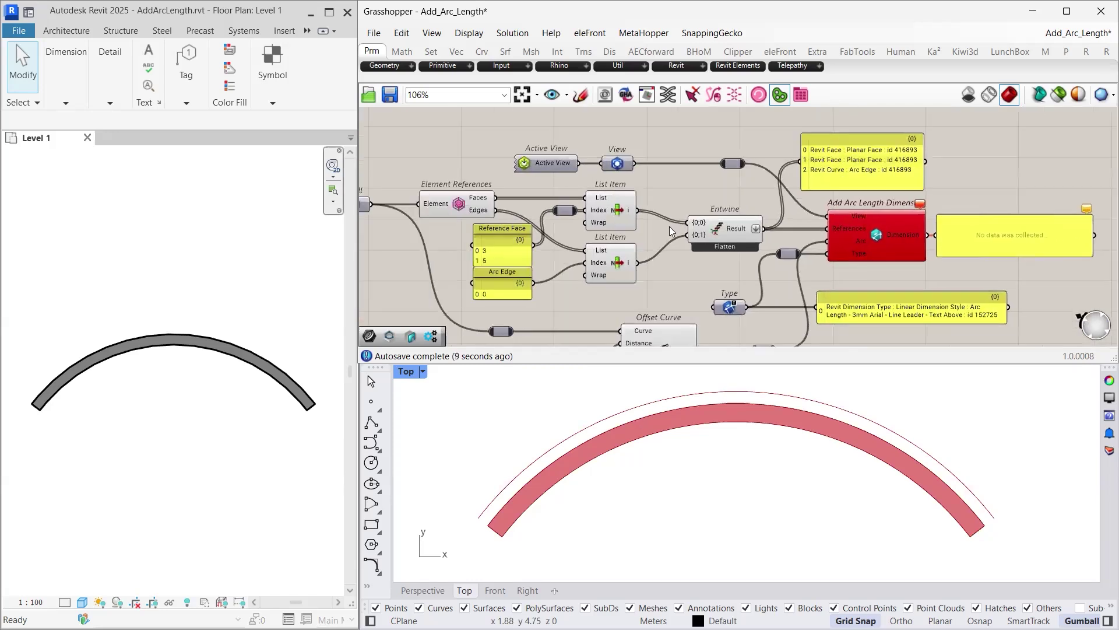
pyautogui.scroll(3, 658, 257)
pyautogui.moveTo(616, 285); pyautogui.dragTo(695, 239)
pyautogui.scroll(-2, 682, 277)
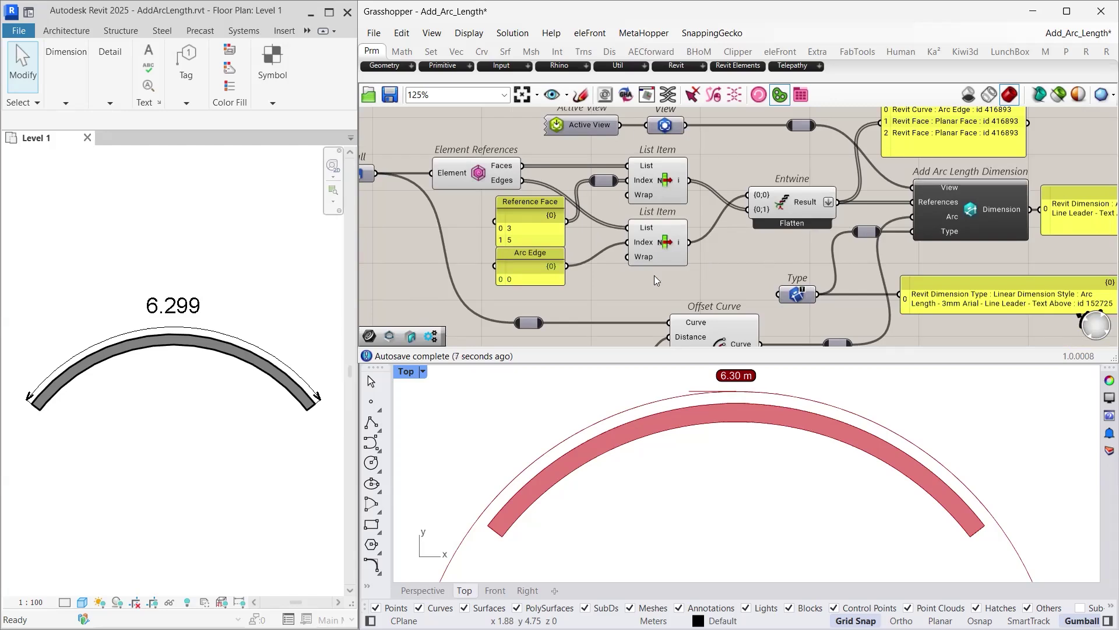
# - Set the Arc Edge index panel to 2 so the dimension references the wall's inner arc
pyautogui.scroll(-1, 675, 279)
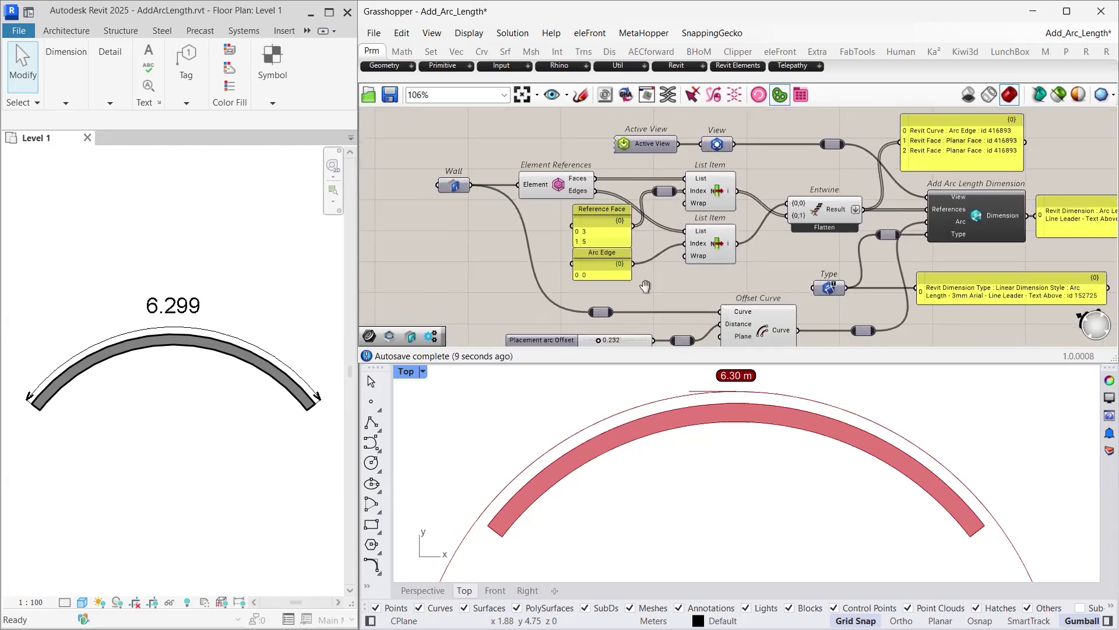
pyautogui.scroll(2, 595, 275)
pyautogui.doubleClick(594, 274)
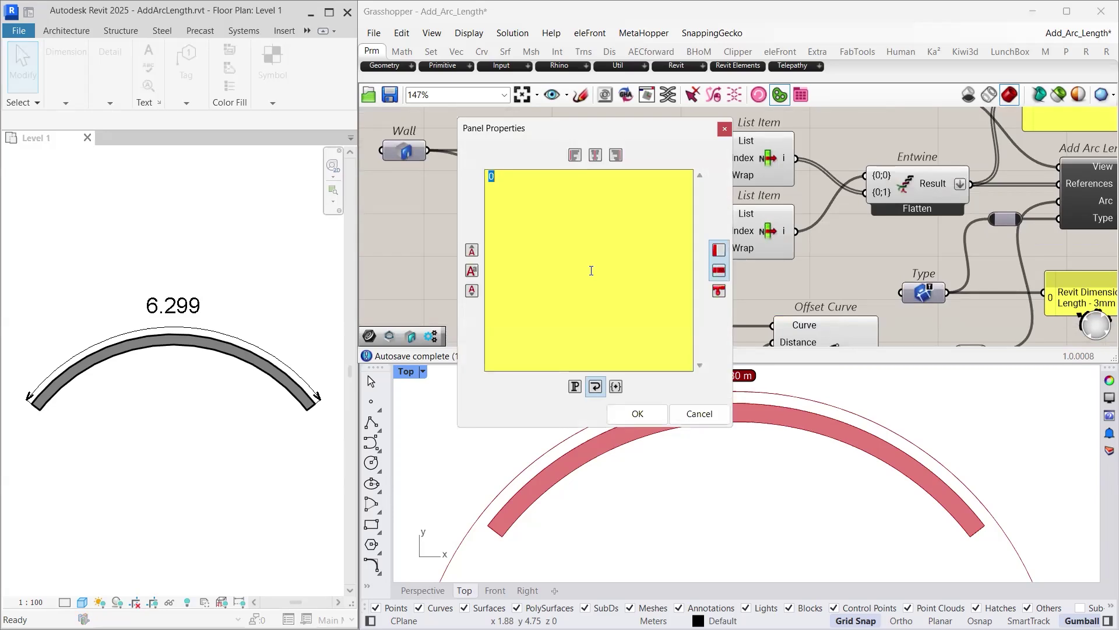
pyautogui.write('2')
pyautogui.click(637, 413)
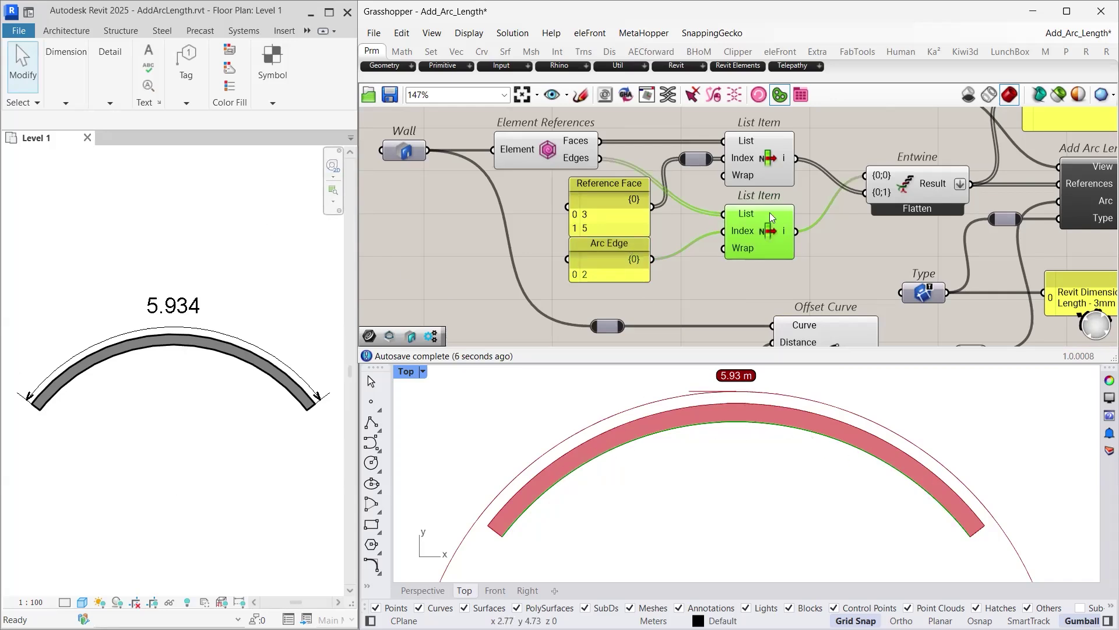
pyautogui.click(740, 272)
pyautogui.scroll(-4, 704, 277)
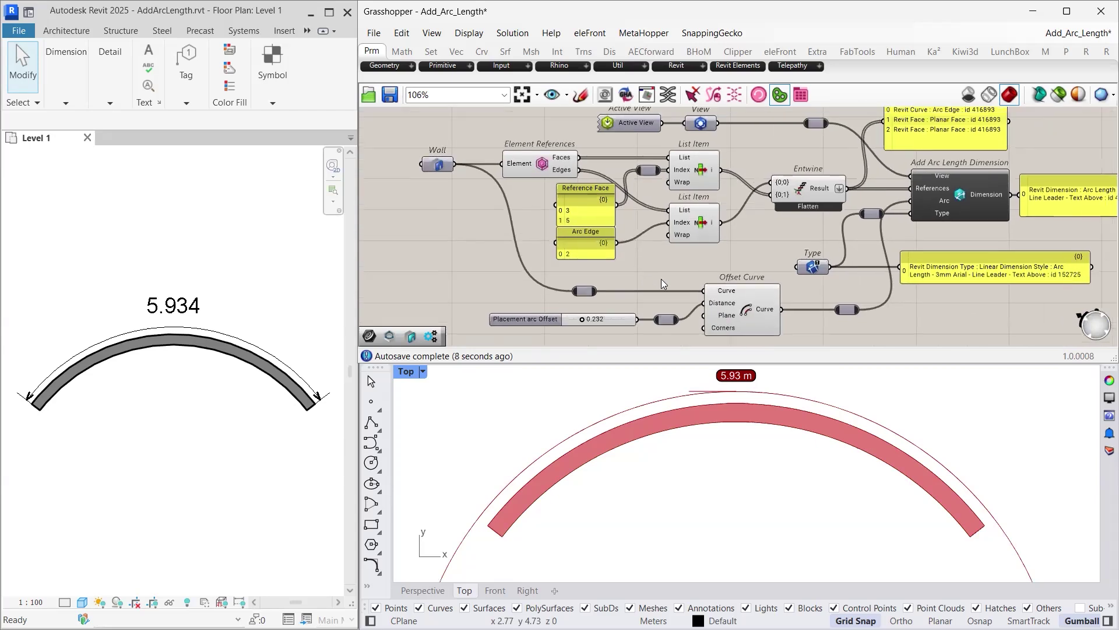
pyautogui.moveTo(668, 274); pyautogui.dragTo(657, 286, button='right')
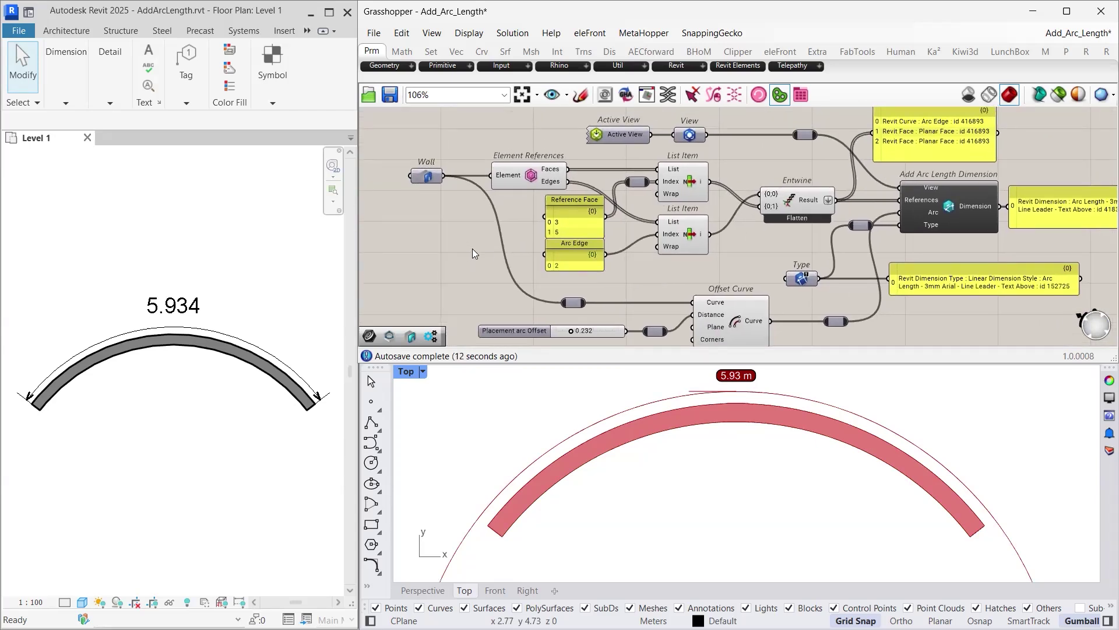
# - Switch to Revit and add an Arc Length dimension along the wall's centreline between its two ends, placed below the wall
pyautogui.click(119, 239)
pyautogui.click(66, 102)
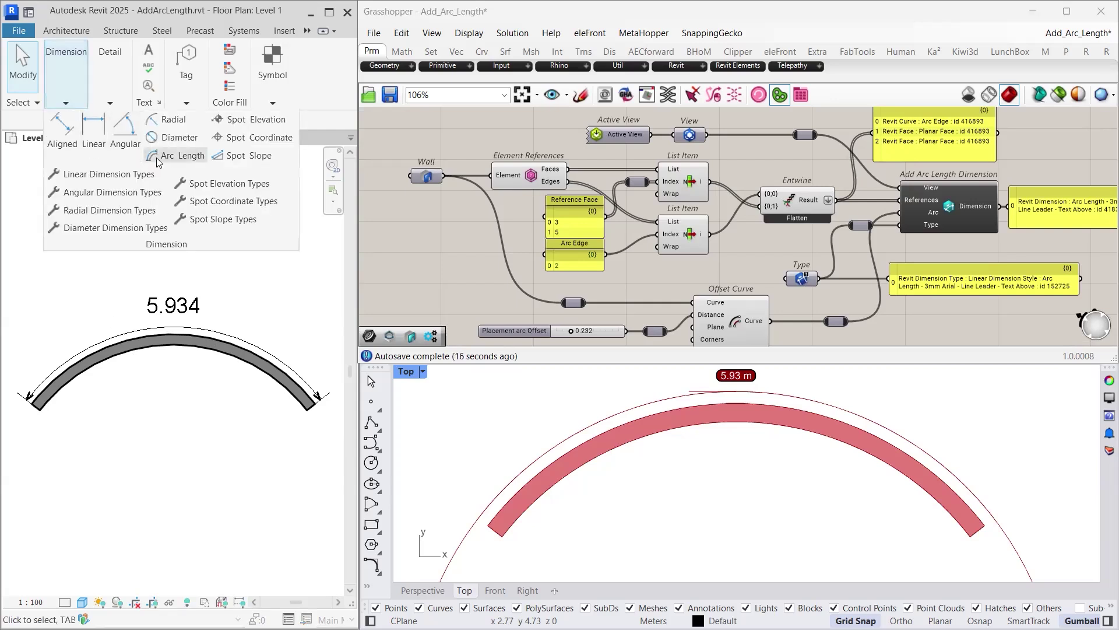
pyautogui.click(191, 157)
pyautogui.scroll(3, 44, 397)
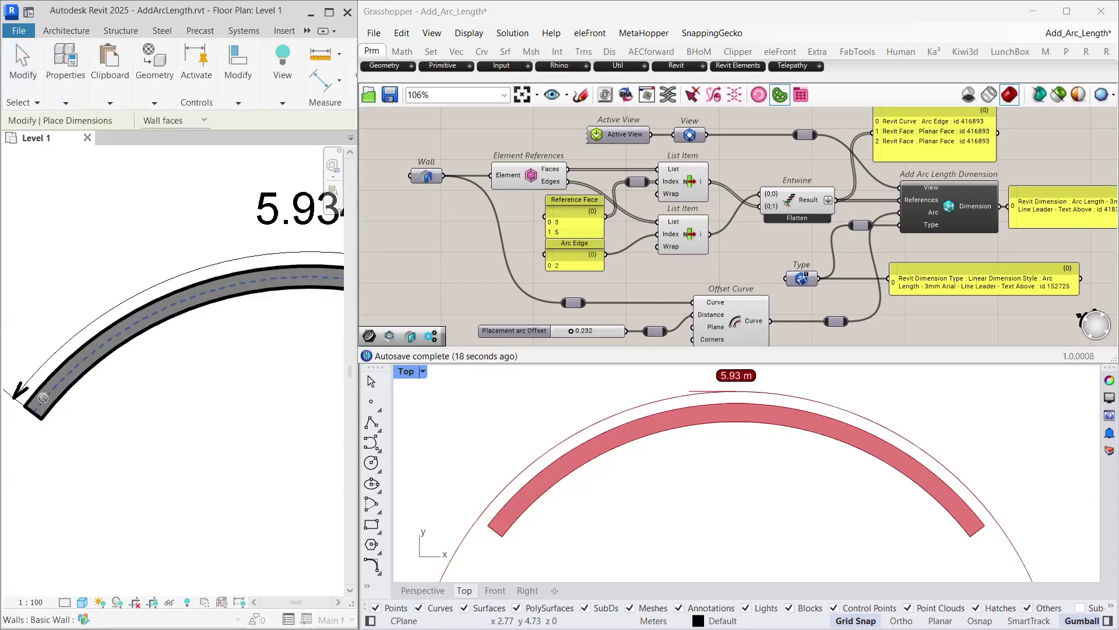
pyautogui.click(30, 416)
pyautogui.scroll(-3, 31, 418)
pyautogui.scroll(1, 279, 419)
pyautogui.click(277, 412)
pyautogui.click(176, 404)
pyautogui.middleClick(176, 404)
pyautogui.middleClick(176, 404)
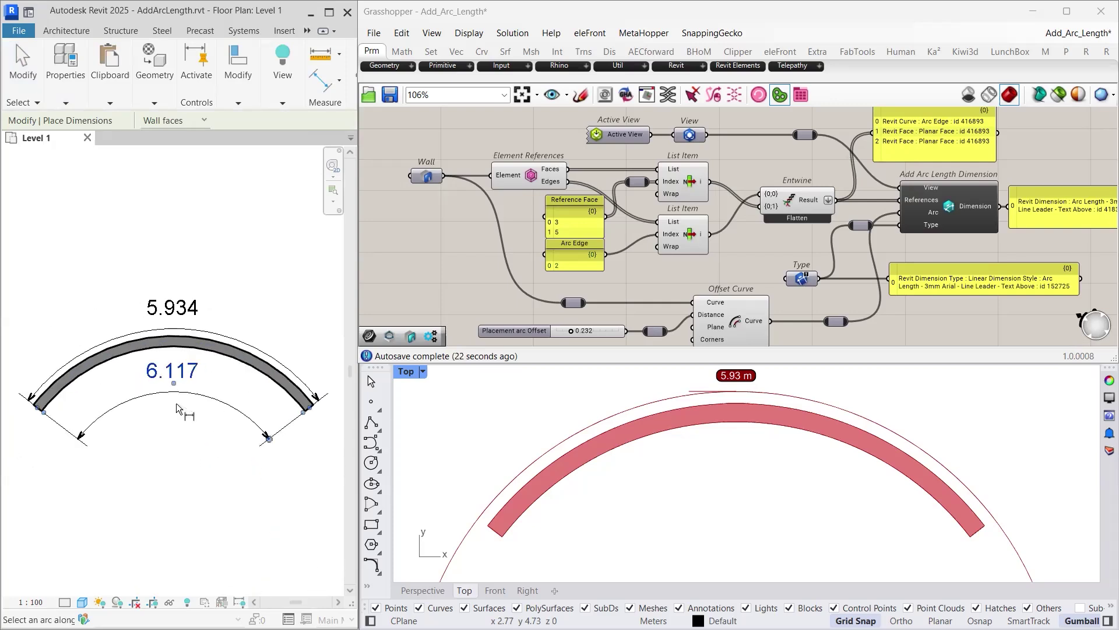
pyautogui.press('Escape')
pyautogui.press('Escape')
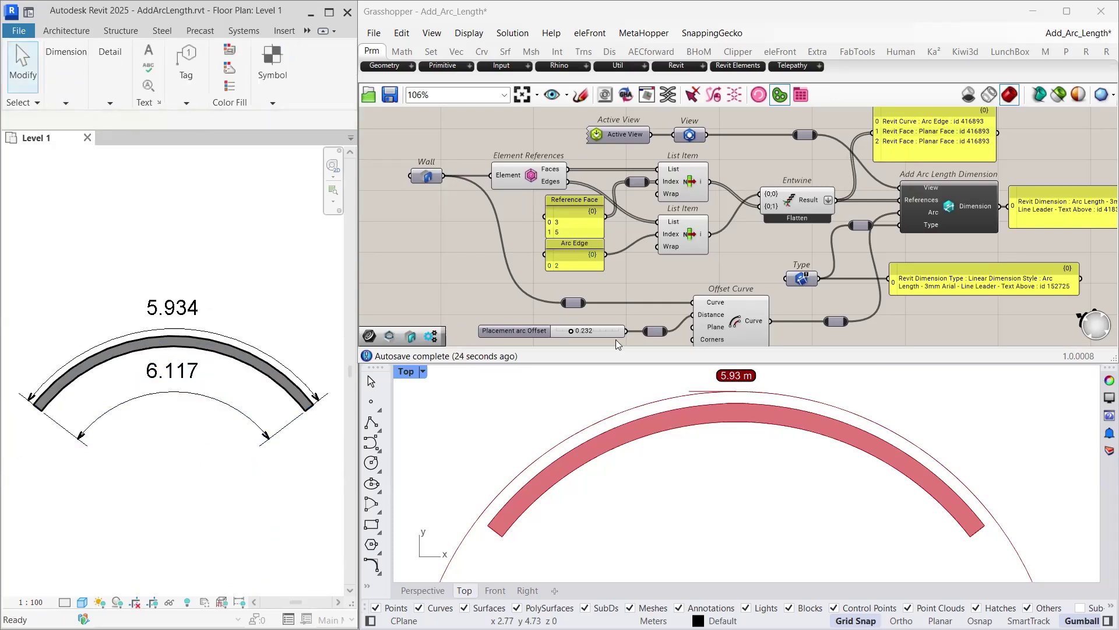
# - In Grasshopper, add a Curve parameter fed by the Wall, try it as Entwine {0;0} instead of the arc edge, and read the dimension component's error
pyautogui.click(401, 70)
pyautogui.moveTo(411, 137); pyautogui.dragTo(492, 248)
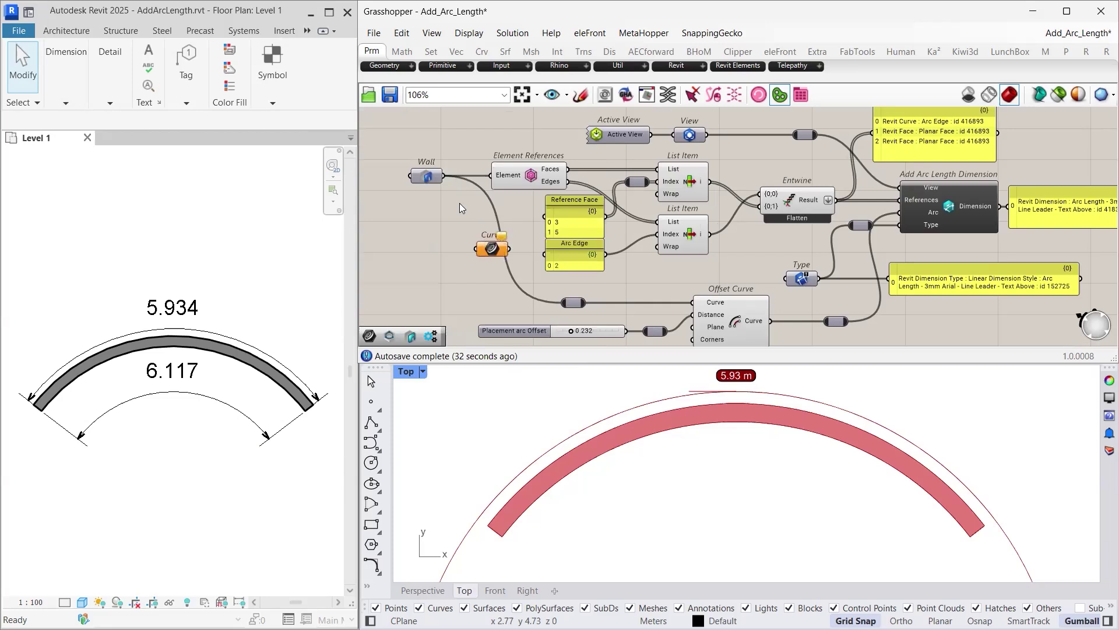
pyautogui.moveTo(450, 189); pyautogui.dragTo(761, 195)
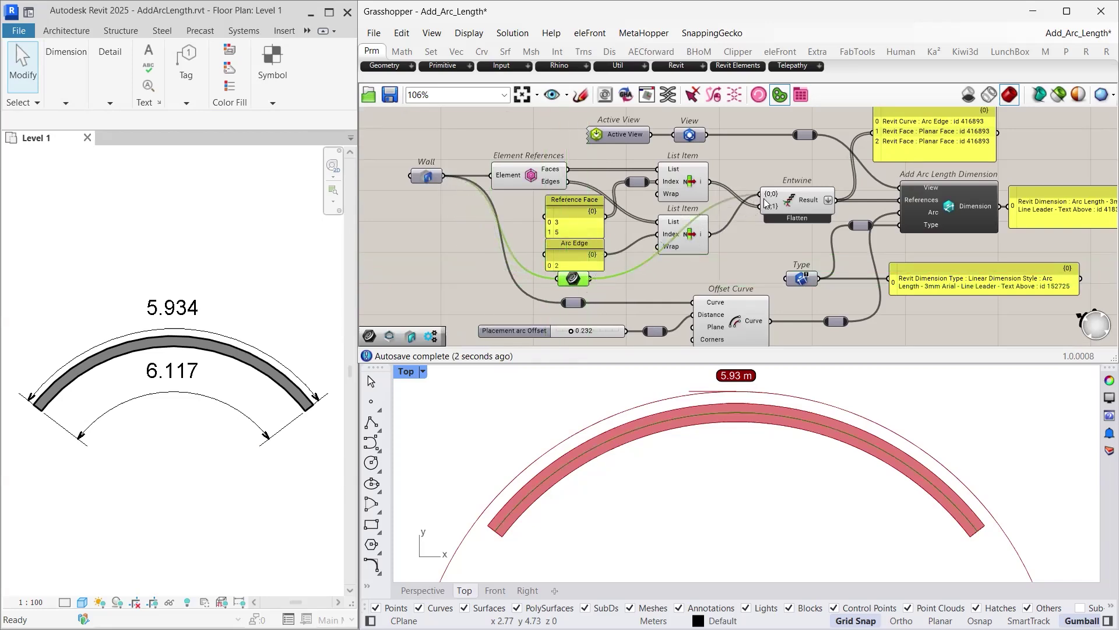
pyautogui.scroll(3, 1002, 203)
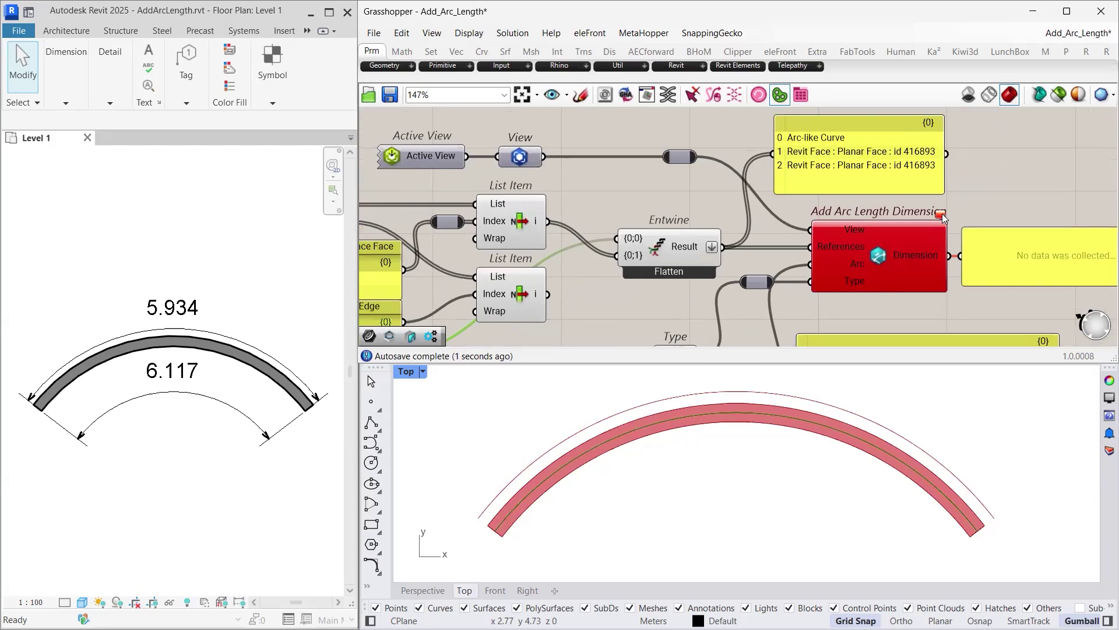
pyautogui.moveTo(941, 212)
# - Reconnect the arc edge List Item to Entwine {0;0} in place of the Curve parameter
pyautogui.moveTo(585, 300); pyautogui.dragTo(731, 287, button='right')
pyautogui.moveTo(695, 282); pyautogui.dragTo(765, 226)
pyautogui.moveTo(749, 268); pyautogui.dragTo(603, 324, button='right')
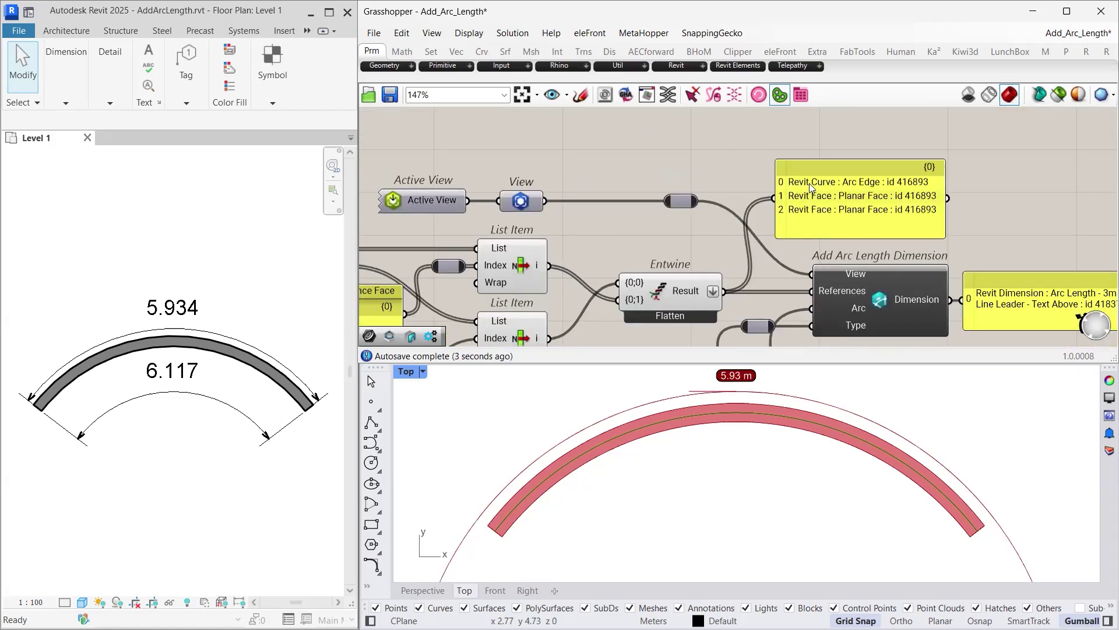
pyautogui.scroll(-3, 810, 188)
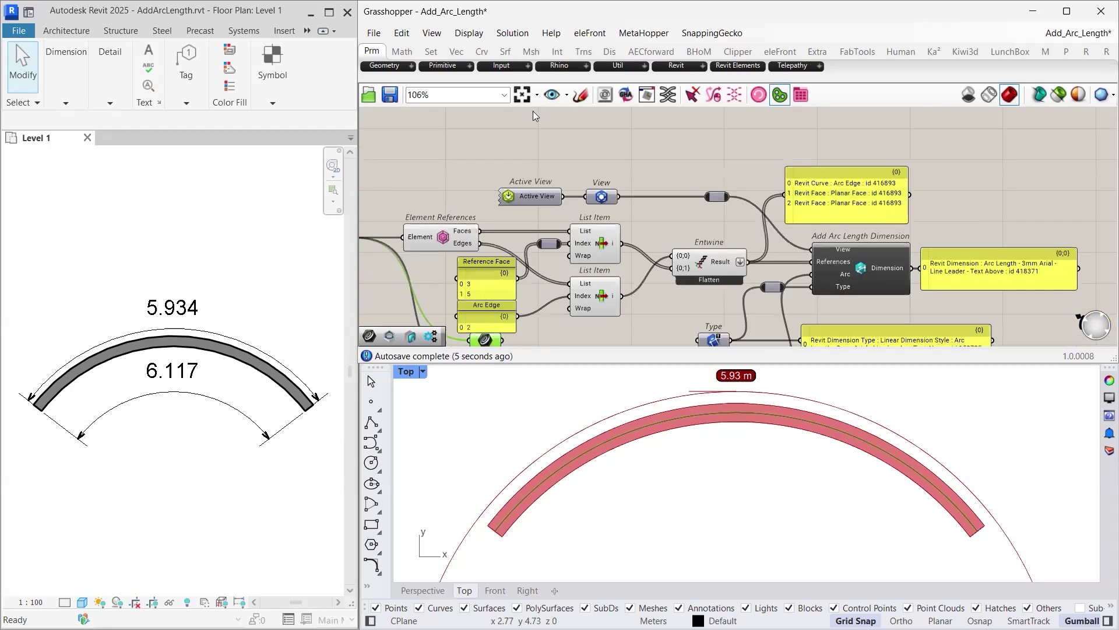
# - Select the Curve parameter beneath the Arc Edge panel to examine the wall curve it holds
pyautogui.click(522, 94)
pyautogui.click(695, 249)
pyautogui.click(536, 276)
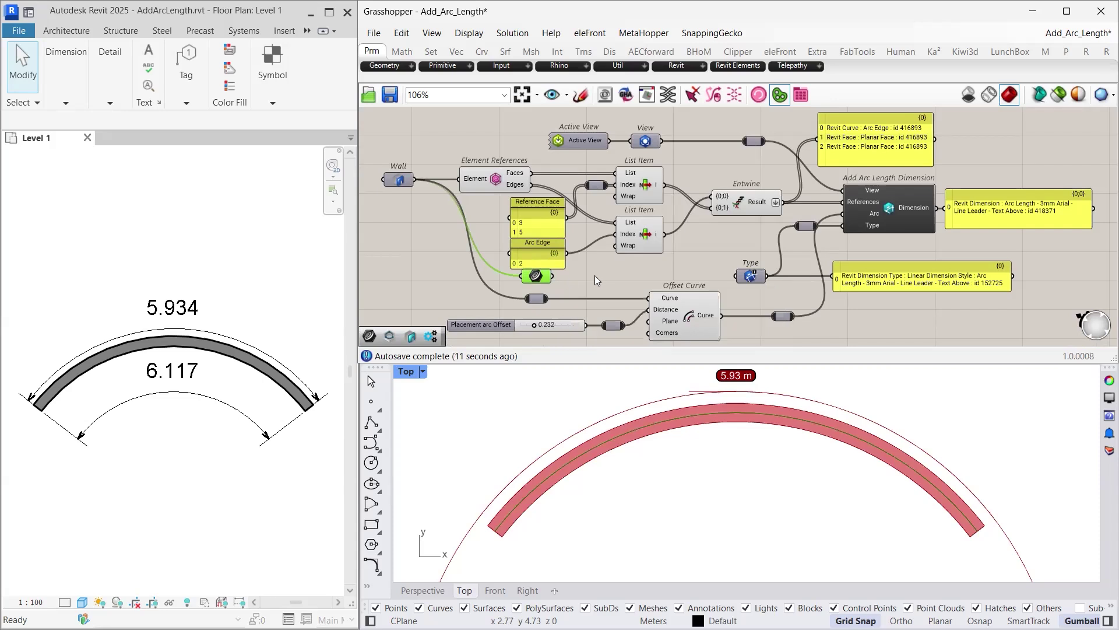